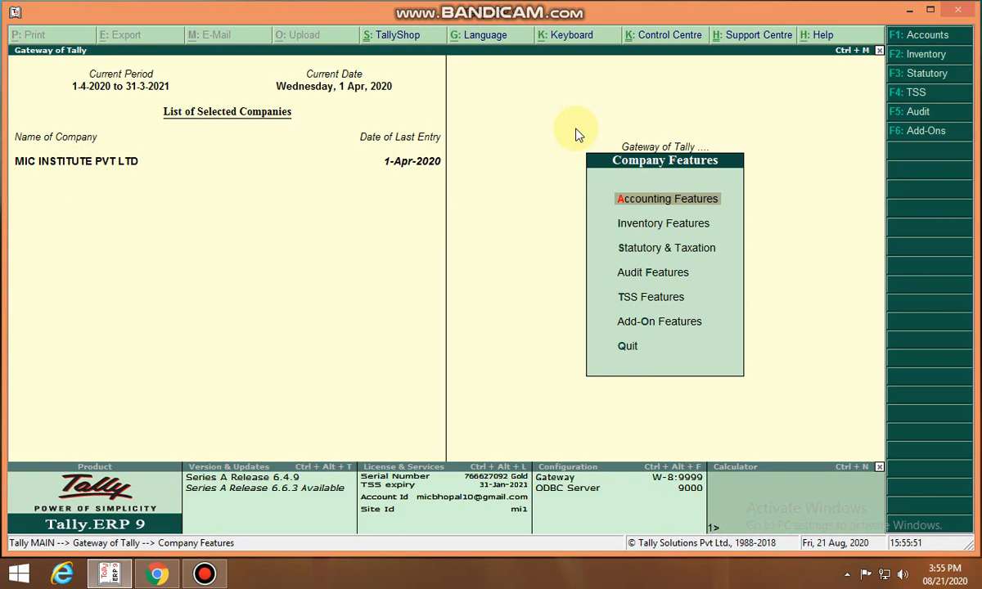
# Open the company's Accounting Features and go through the cost centre management options
pyautogui.press('Return')
pyautogui.press('Return')
pyautogui.press('Return')
pyautogui.press('Return')
pyautogui.press('Return')
pyautogui.press('Return')
pyautogui.press('Return')
pyautogui.press('Return')
pyautogui.press('Return')
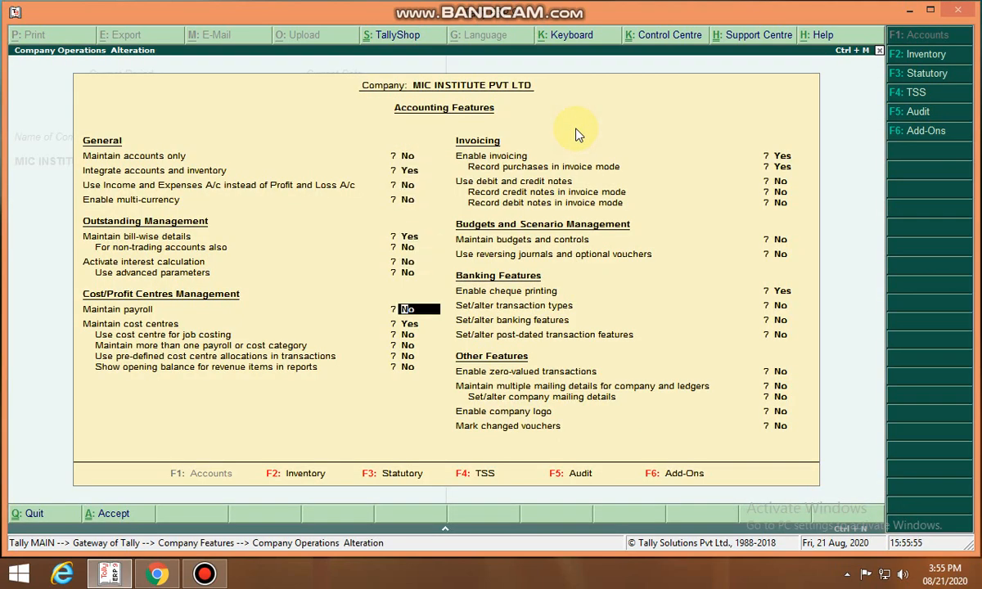
pyautogui.press('Return')
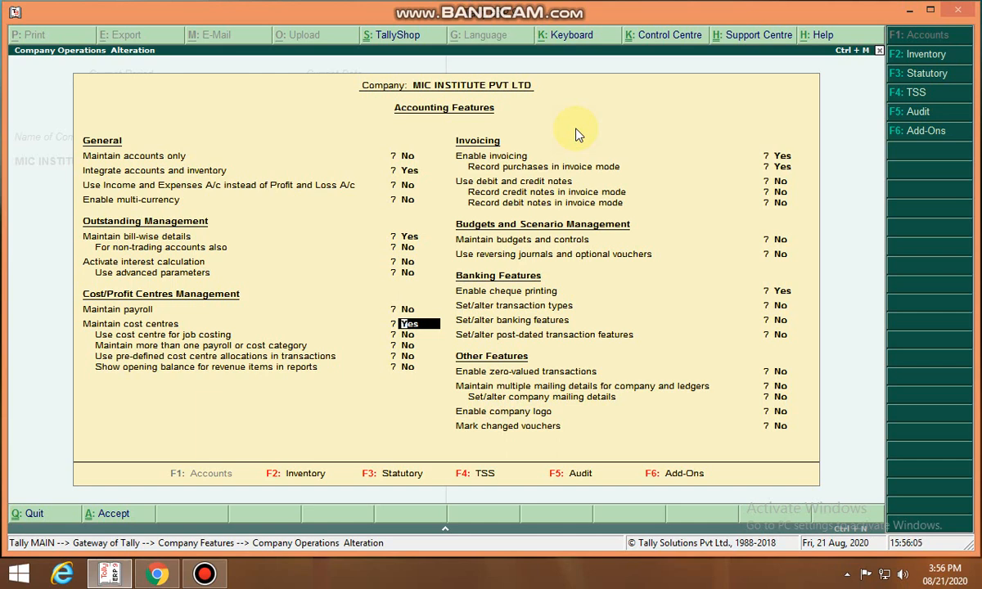
pyautogui.press('Return')
pyautogui.press('Return')
# Accept the Accounting Features with Maintain cost centres kept at Yes
pyautogui.press('Return')
pyautogui.press('Return')
pyautogui.press('Return')
pyautogui.press('Return')
pyautogui.press('Return')
pyautogui.press('Return')
pyautogui.press('Return')
pyautogui.press('Return')
pyautogui.press('Return')
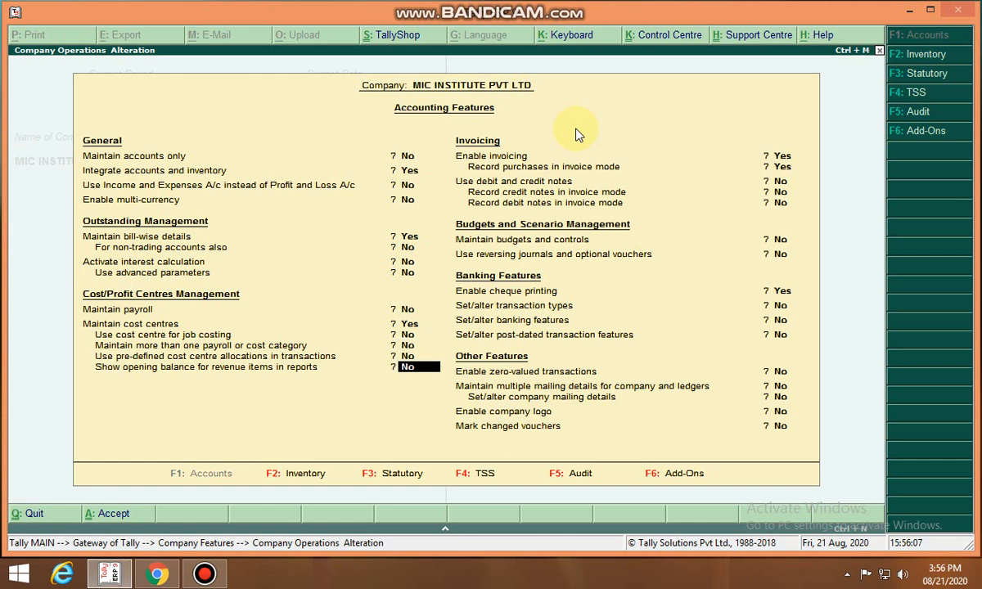
pyautogui.press('Return')
pyautogui.press('Return')
pyautogui.press('Return')
pyautogui.press('Return')
pyautogui.press('Return')
pyautogui.press('Return')
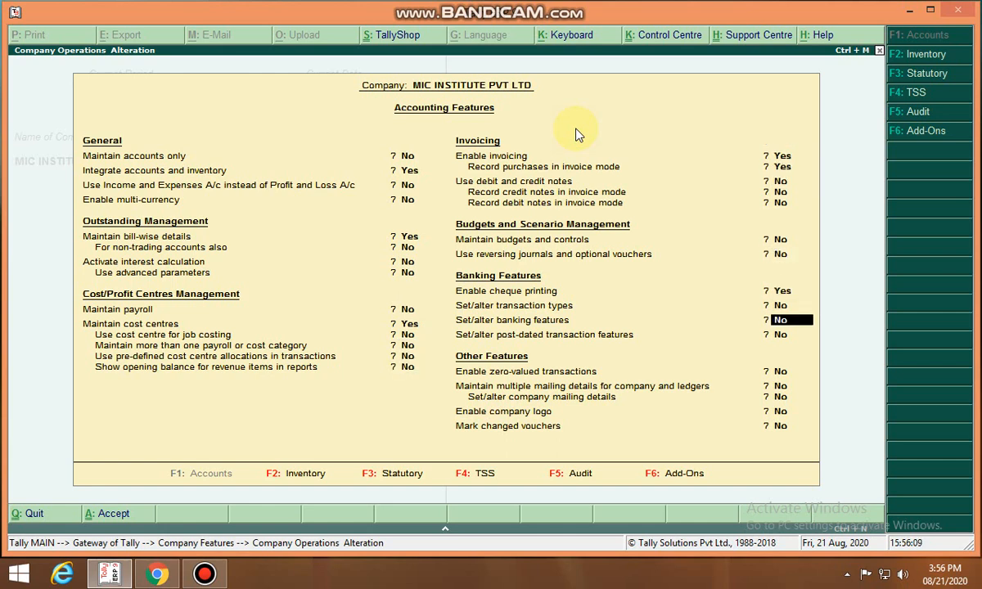
pyautogui.press('Return')
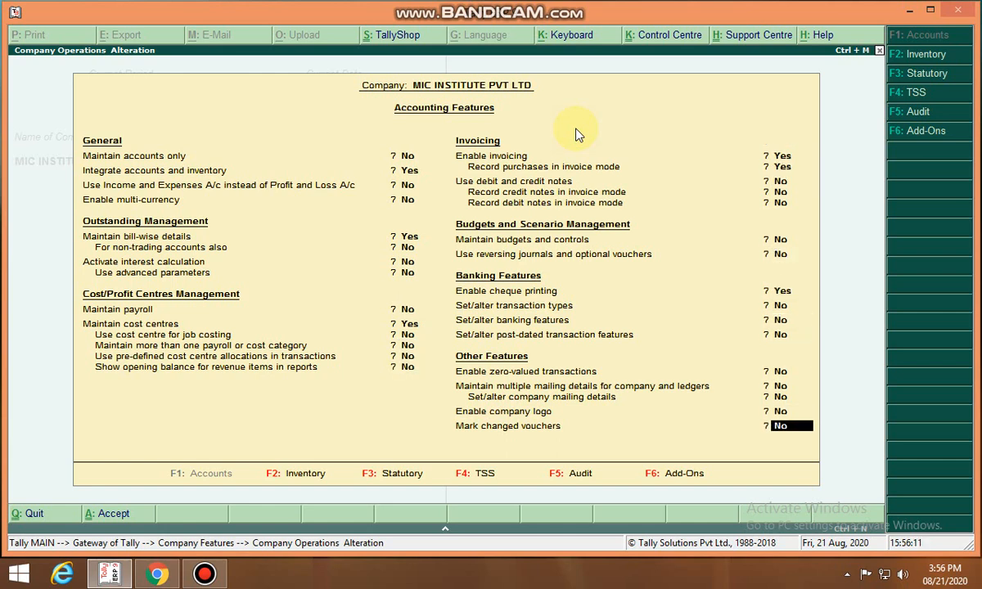
pyautogui.press('Return')
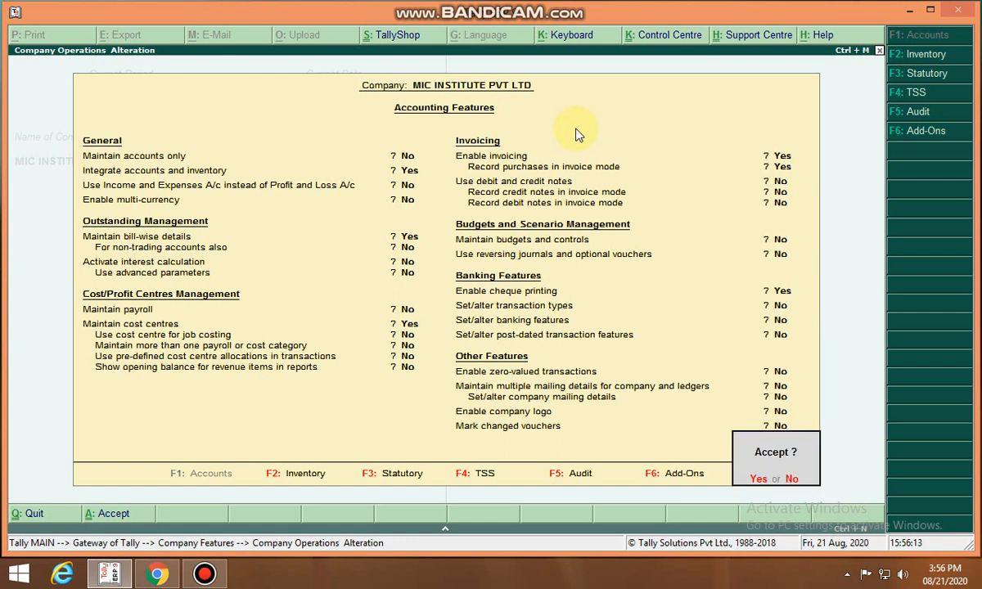
pyautogui.press('Return')
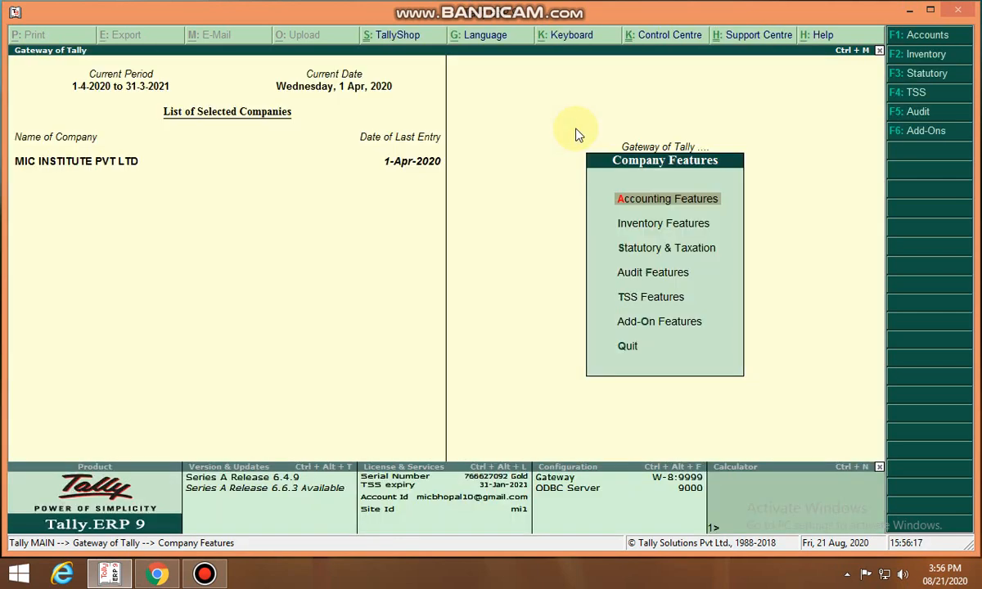
# Open the Salary A/c ledger for alteration and keep Type of Ledger Not Applicable with cost centres applicable Yes
pyautogui.press('Escape')
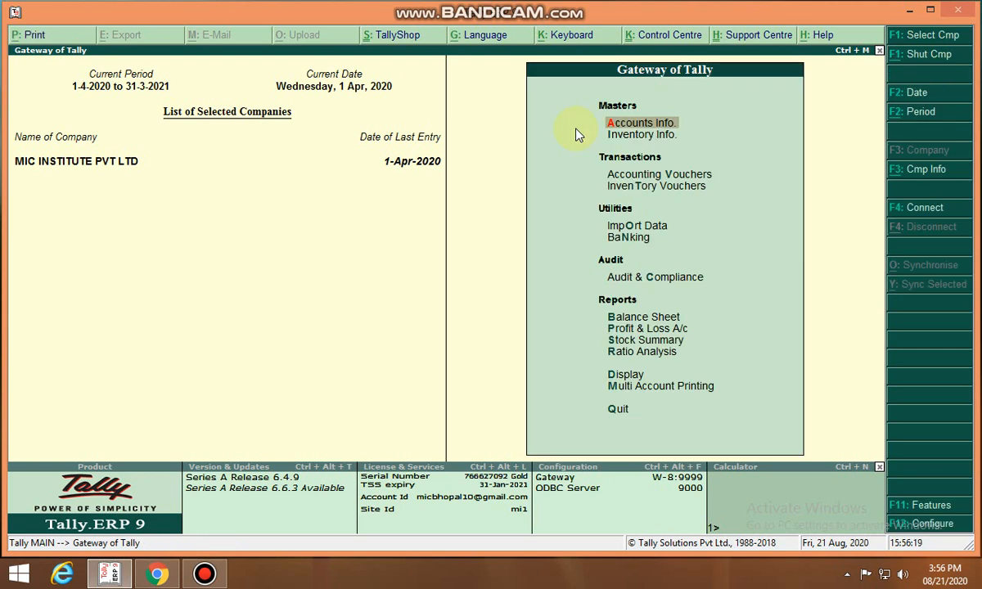
pyautogui.press('Return')
pyautogui.press('Down')
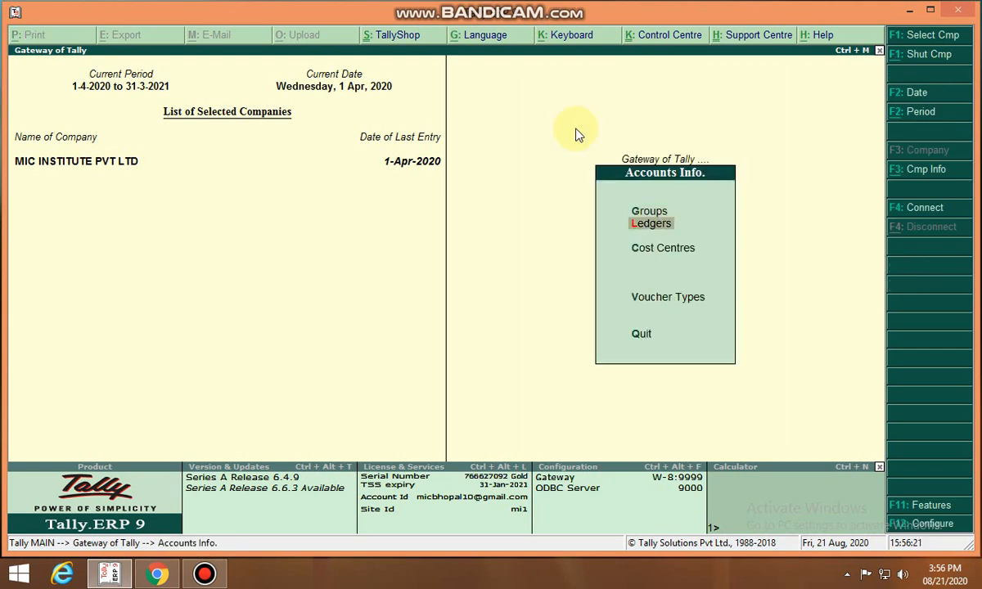
pyautogui.press('Return')
pyautogui.press('Down')
pyautogui.press('Down')
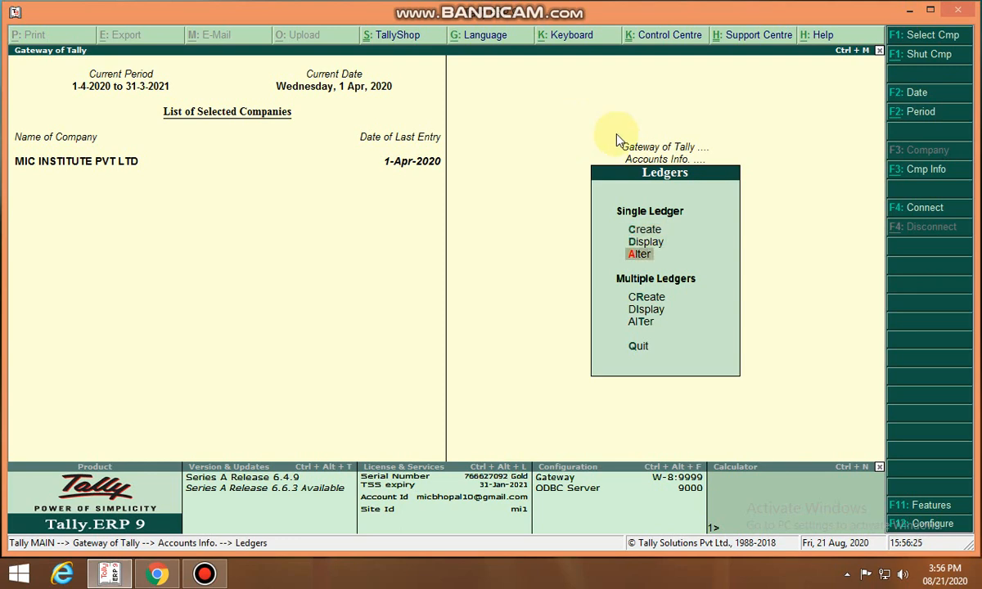
pyautogui.press('Return')
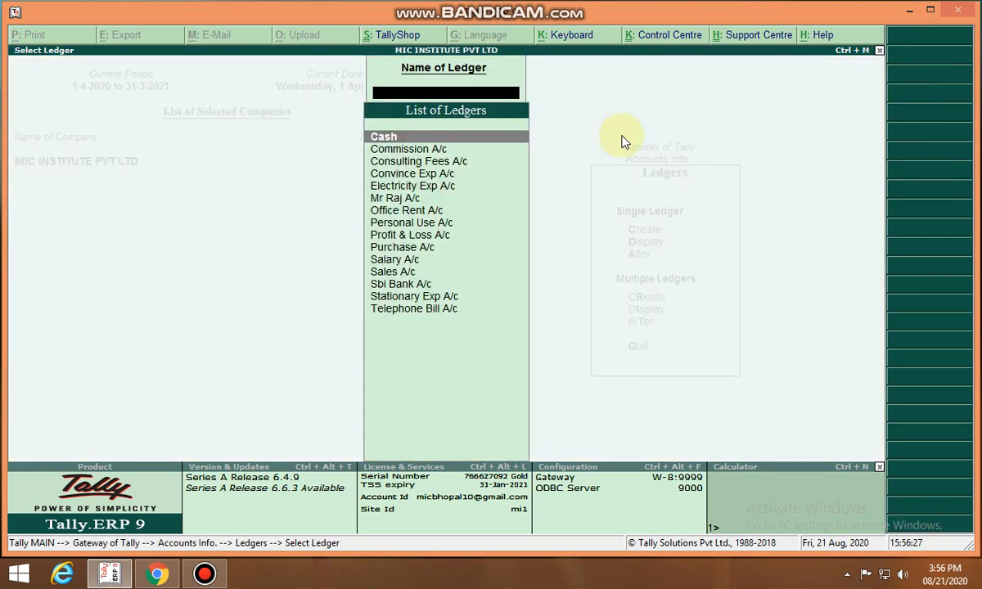
pyautogui.write('S')
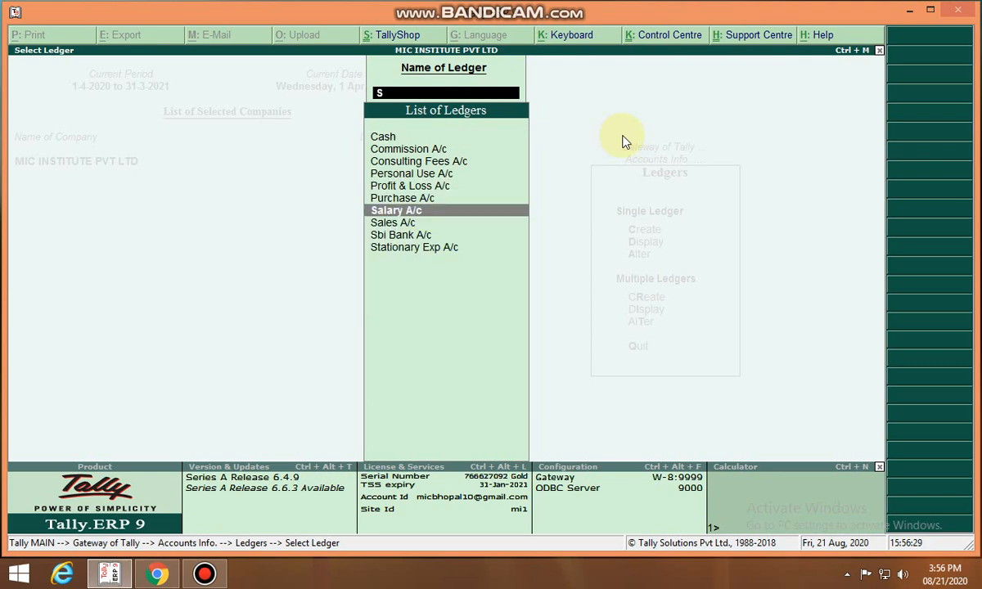
pyautogui.press('Return')
pyautogui.press('Return')
pyautogui.press('Return')
pyautogui.press('Return')
pyautogui.press('Return')
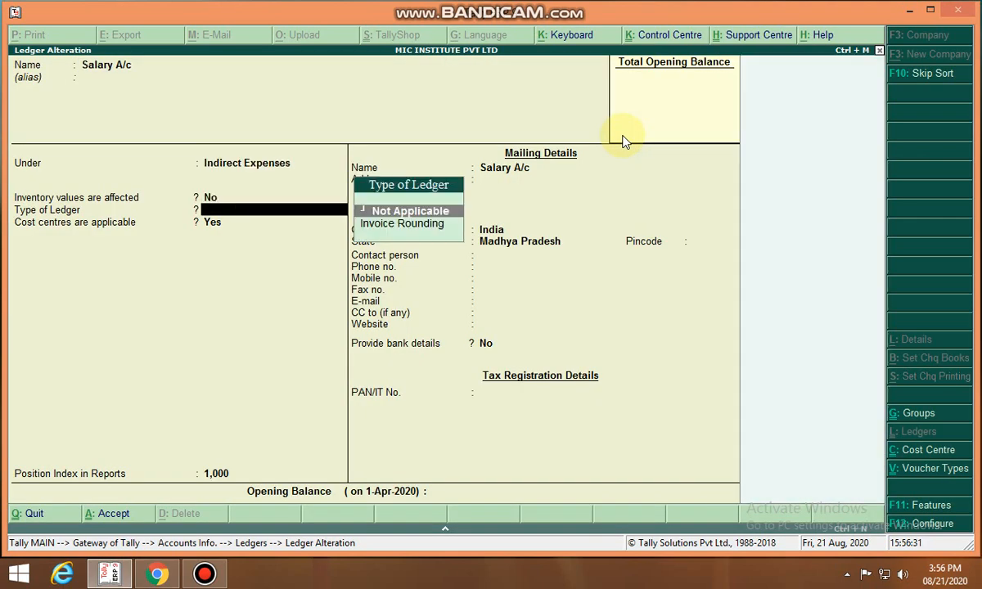
pyautogui.press('Return')
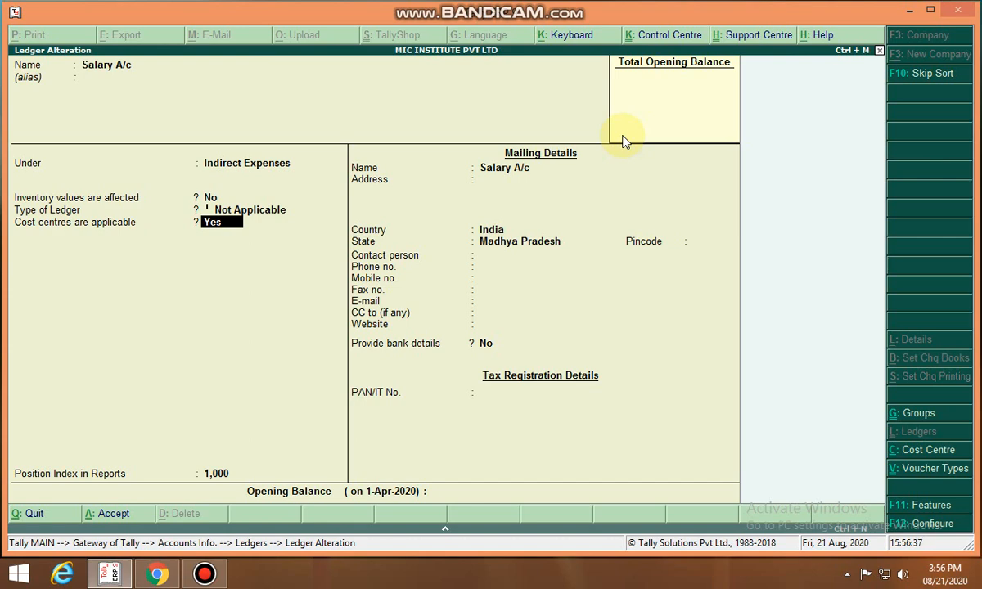
pyautogui.click(909, 10)
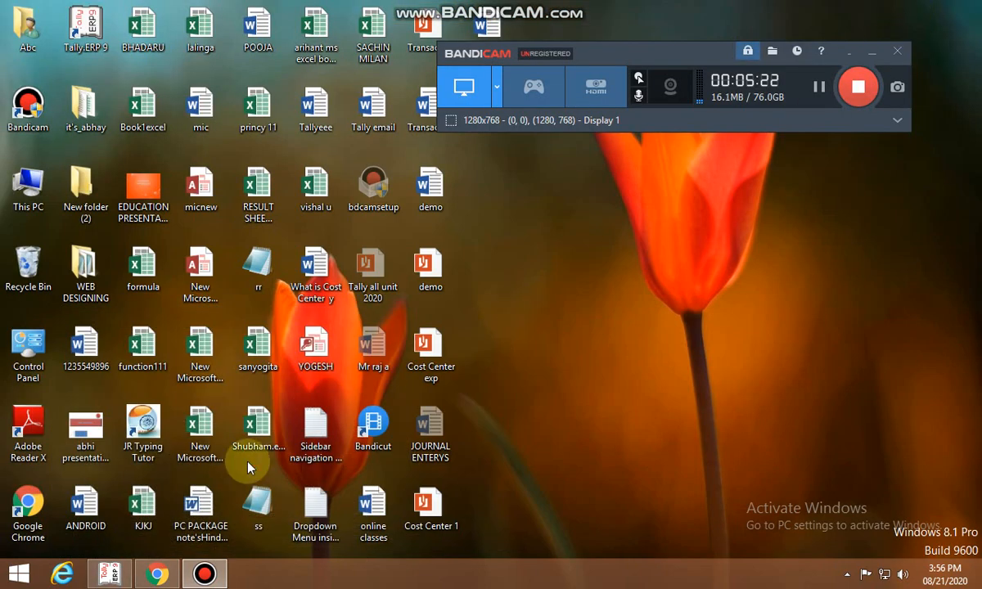
pyautogui.click(109, 573)
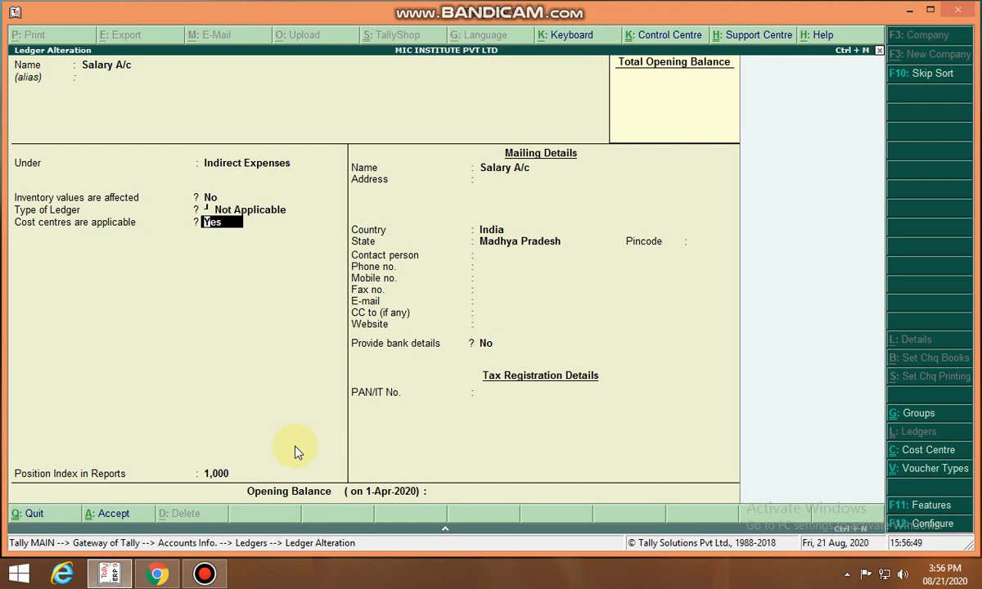
# Accept the Salary A/c ledger alteration
pyautogui.press('Return')
pyautogui.press('Return')
pyautogui.press('Return')
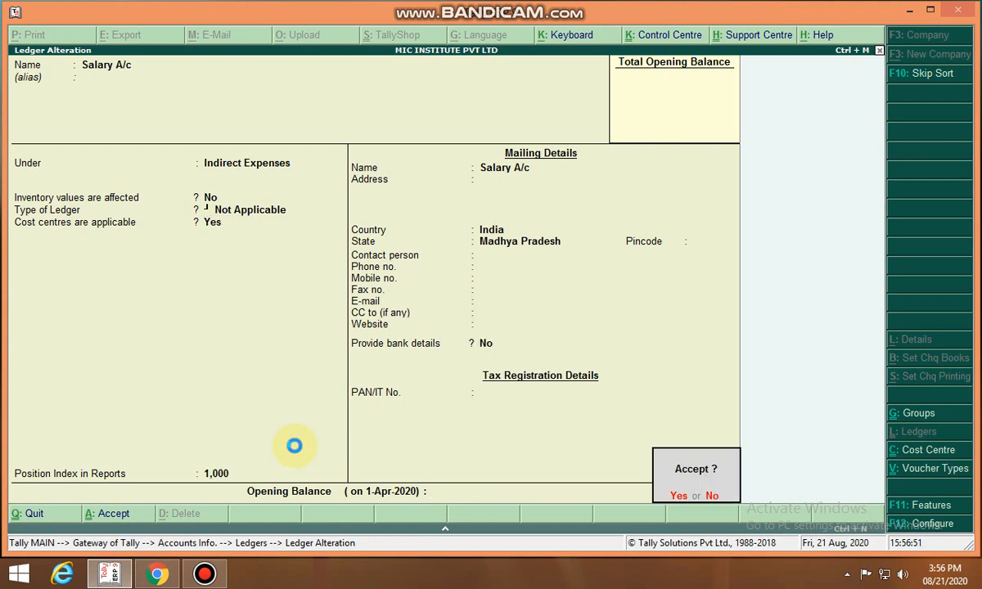
pyautogui.press('Return')
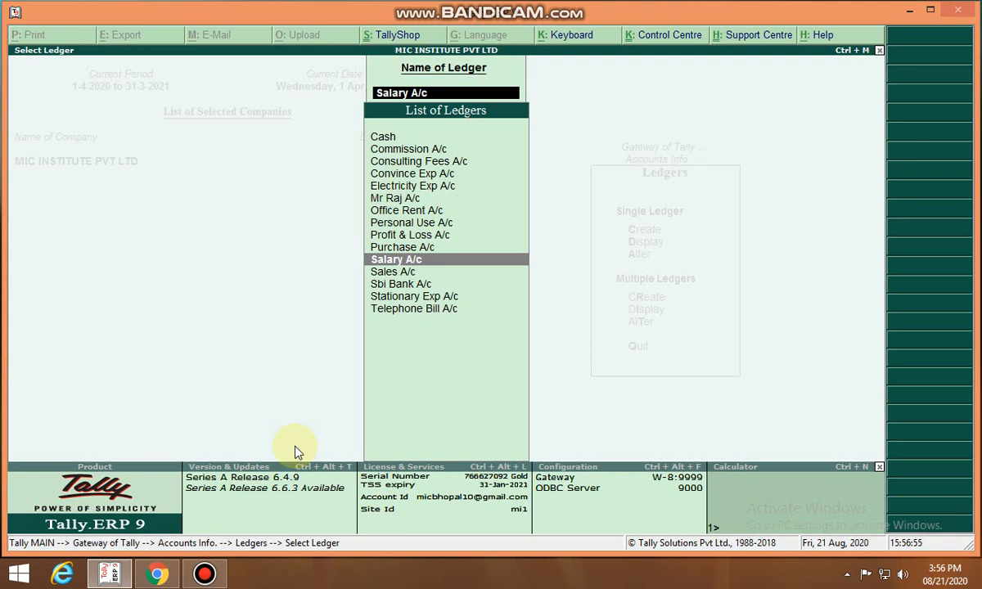
# Alter the Purchase A/c ledger so cost centres are not applicable, and accept it
pyautogui.press('Up')
pyautogui.press('Return')
pyautogui.press('Return')
pyautogui.press('Return')
pyautogui.press('Return')
pyautogui.press('Return')
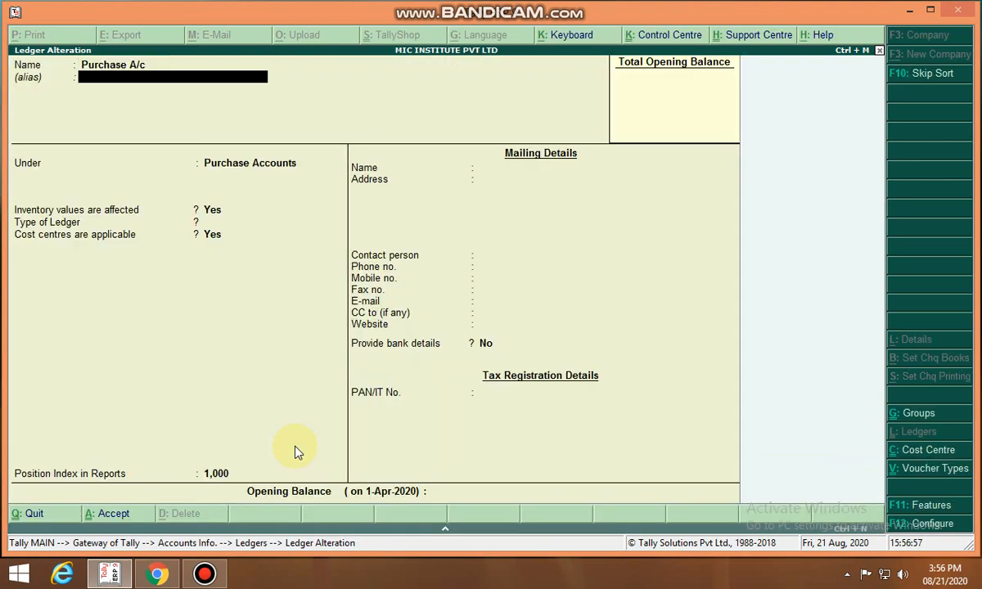
pyautogui.press('Return')
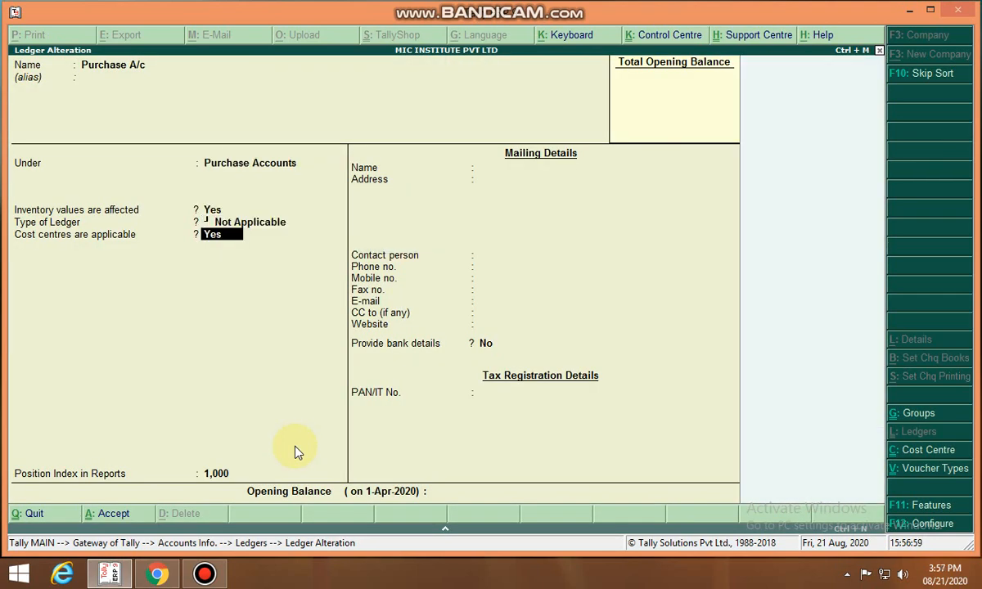
pyautogui.press('n')
pyautogui.press('Return')
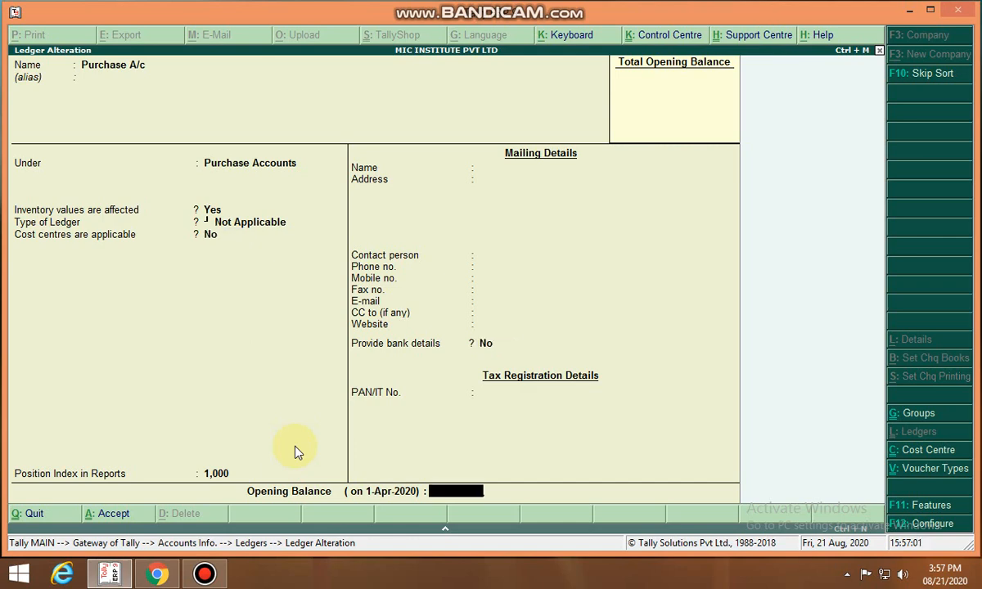
pyautogui.press('Return')
pyautogui.press('y')
# Open multiple cost centre creation under All Items
pyautogui.press('Escape')
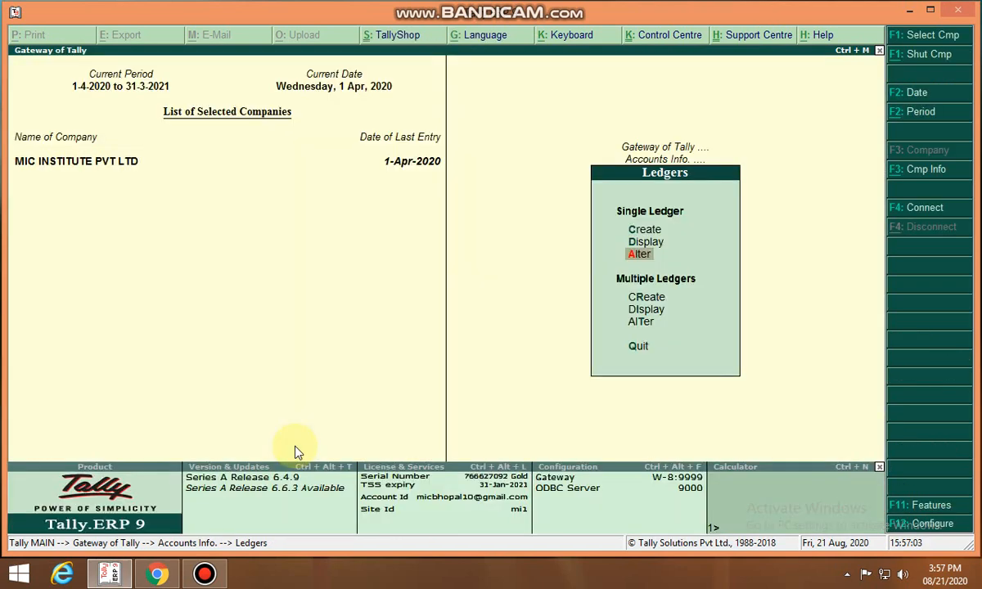
pyautogui.press('Escape')
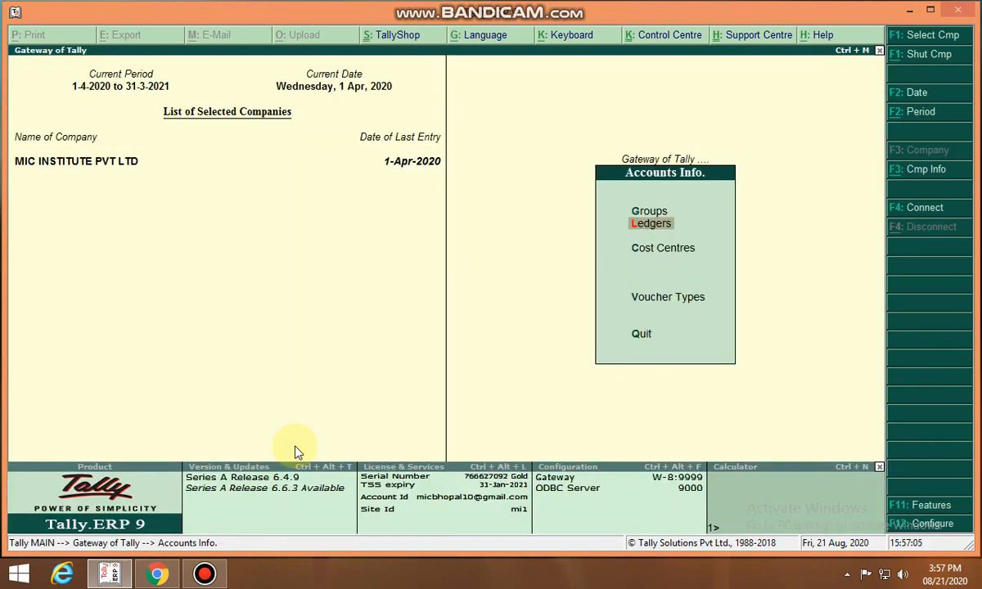
pyautogui.press('Down')
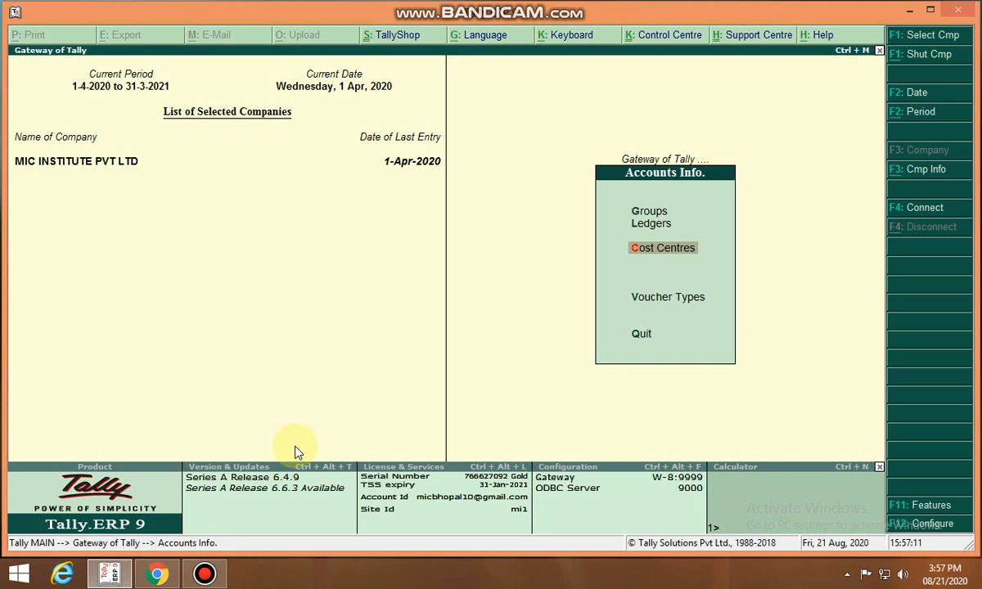
pyautogui.press('Return')
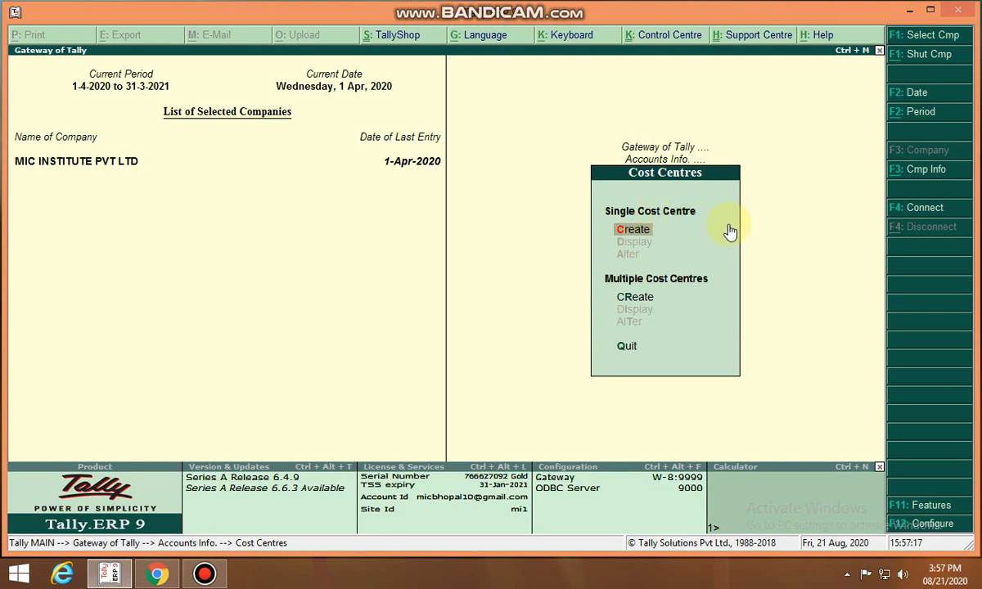
pyautogui.click(644, 299)
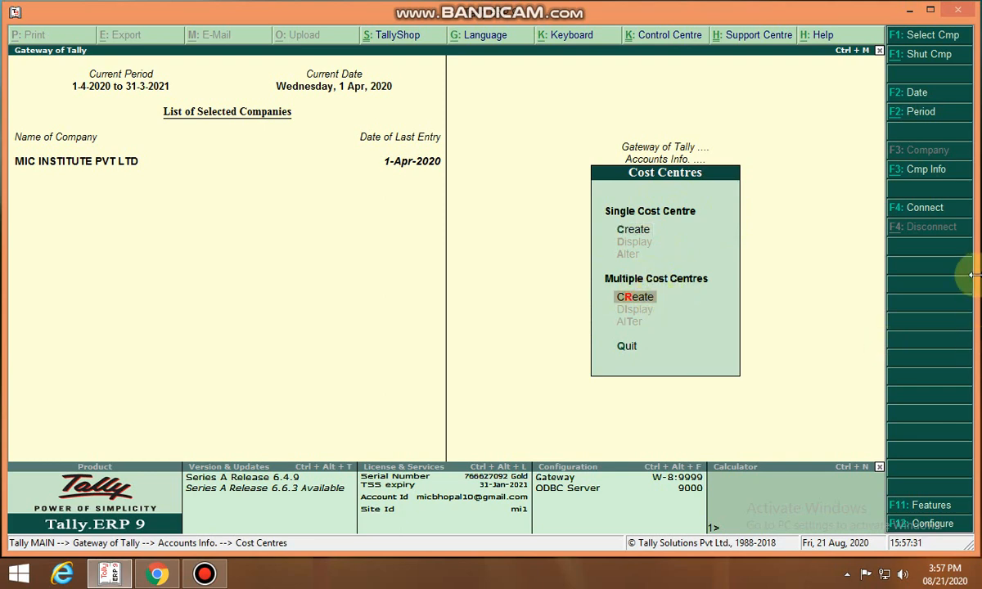
pyautogui.press('Return')
pyautogui.press('Return')
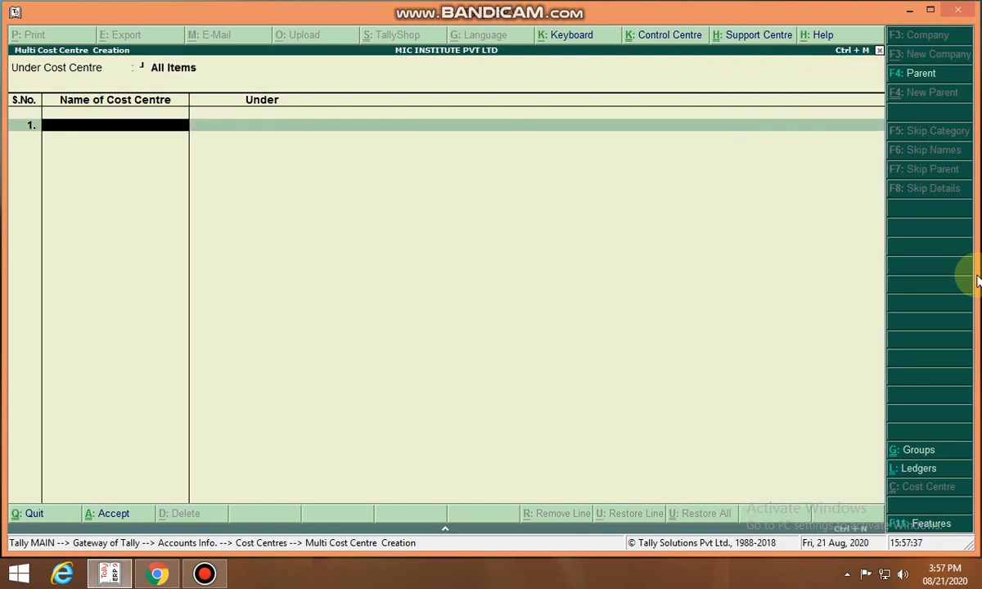
# Create three cost centres, each named with an employee's full name, under Primary
pyautogui.write('Rahul Singh')
pyautogui.press('Return')
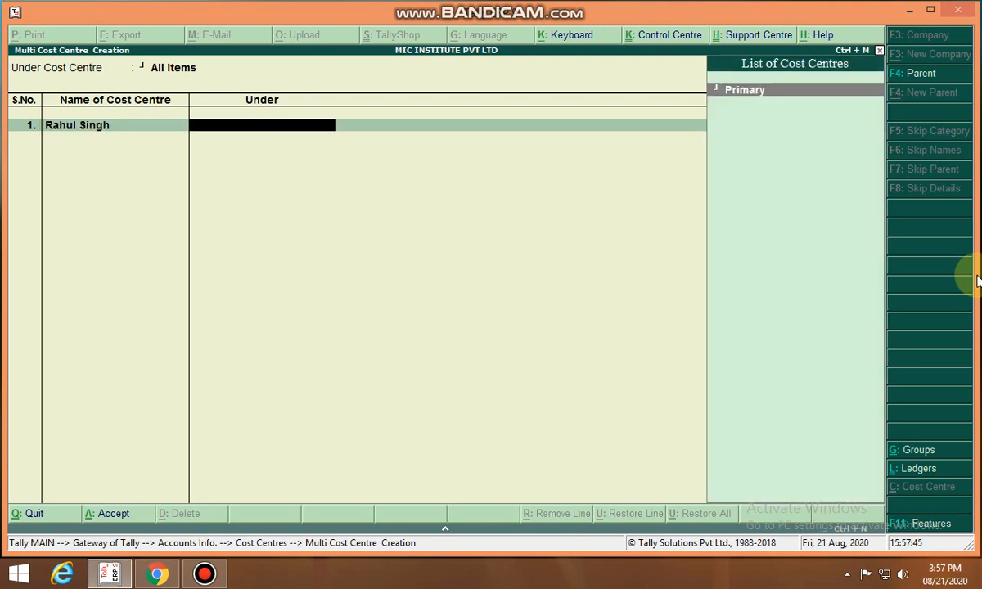
pyautogui.press('Return')
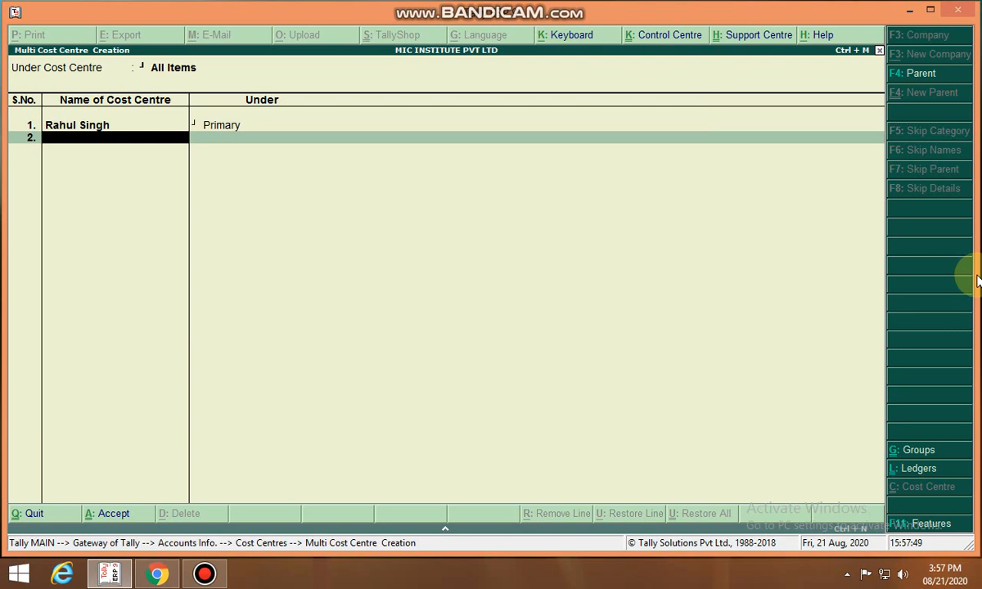
pyautogui.write('Pooja Jain')
pyautogui.press('Return')
pyautogui.press('Return')
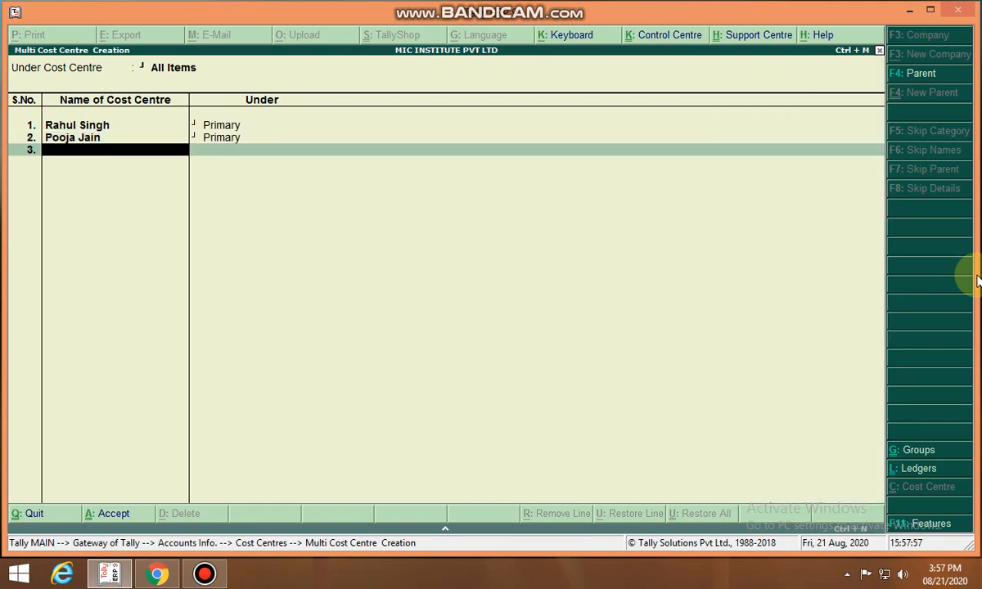
pyautogui.write('Mayank Shar')
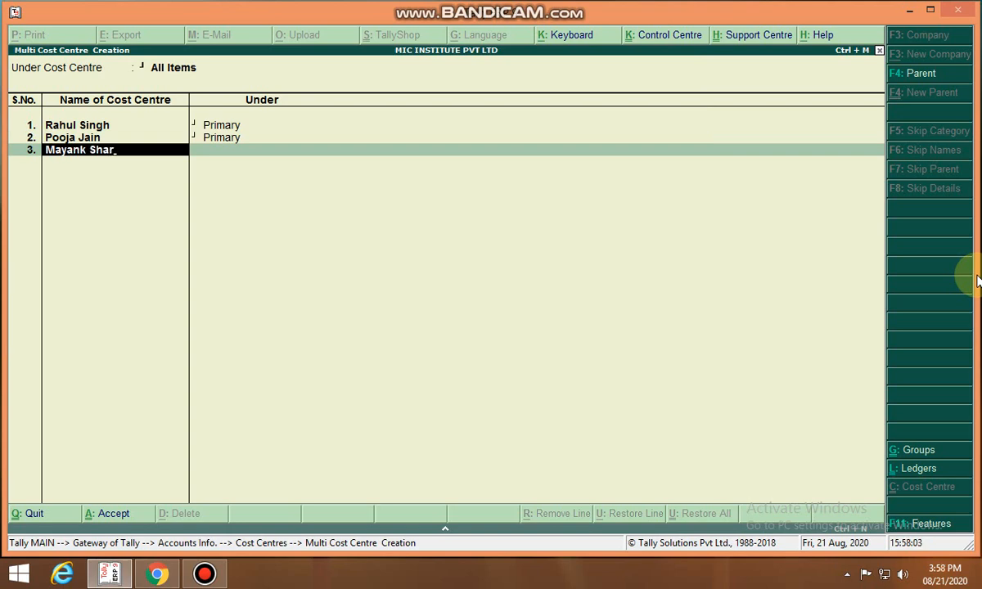
pyautogui.write('ma')
pyautogui.press('Return')
pyautogui.press('Return')
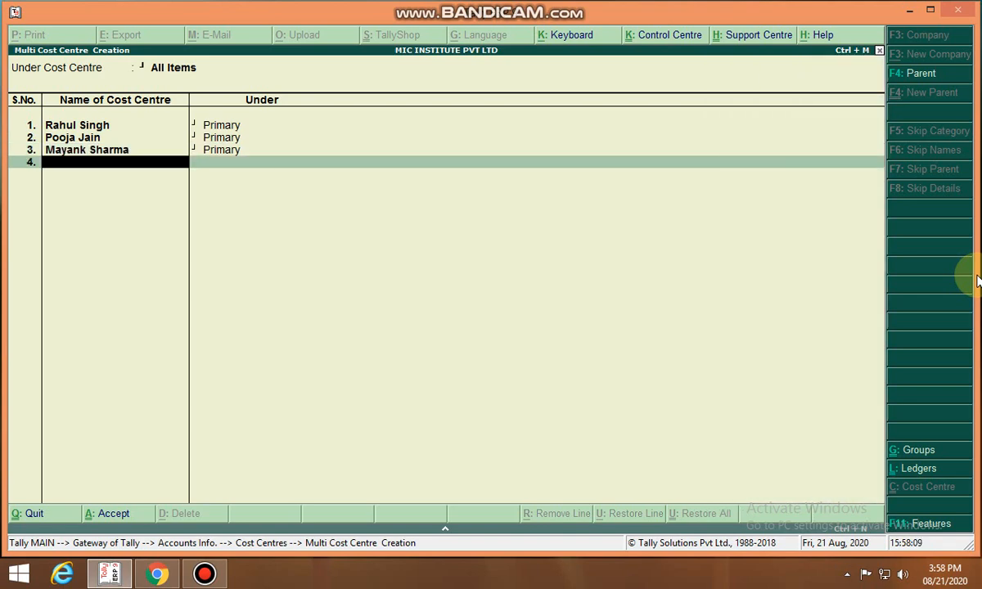
# Add Pen, Paper and Book cost centres under Primary and accept the multiple cost centre creation
pyautogui.write('Pen')
pyautogui.press('Return')
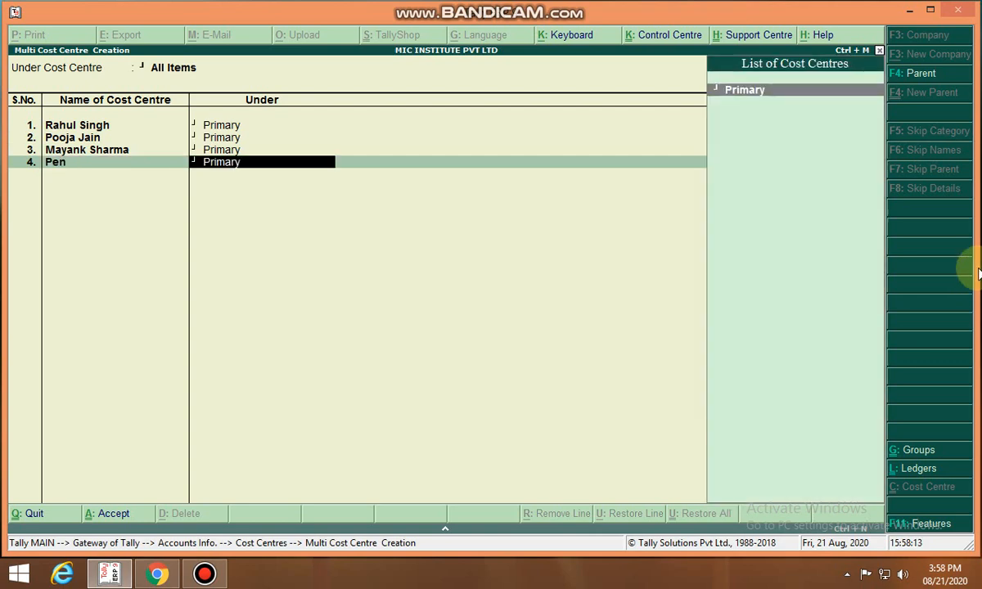
pyautogui.press('Return')
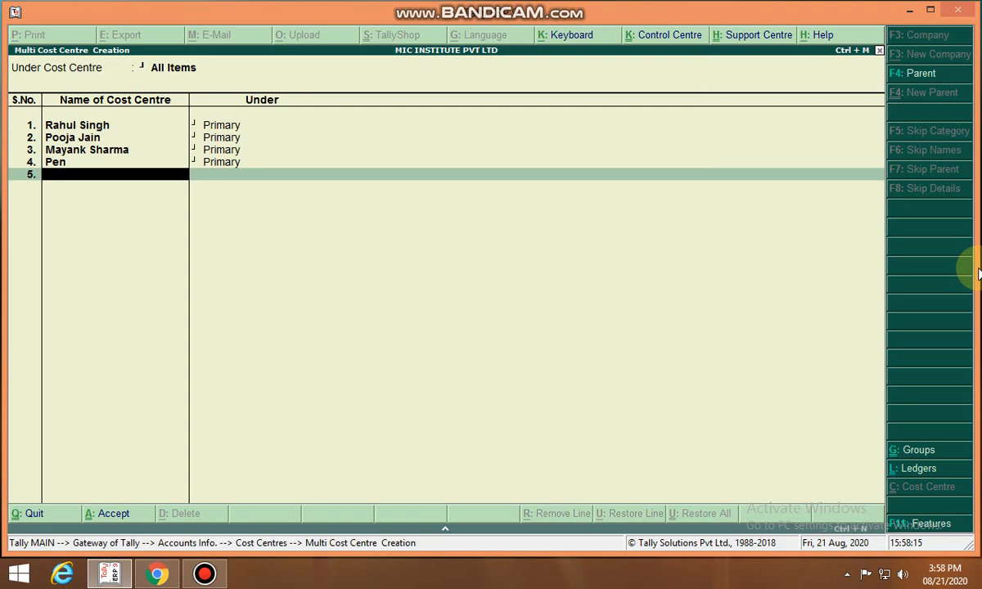
pyautogui.write('Paper')
pyautogui.press('Return')
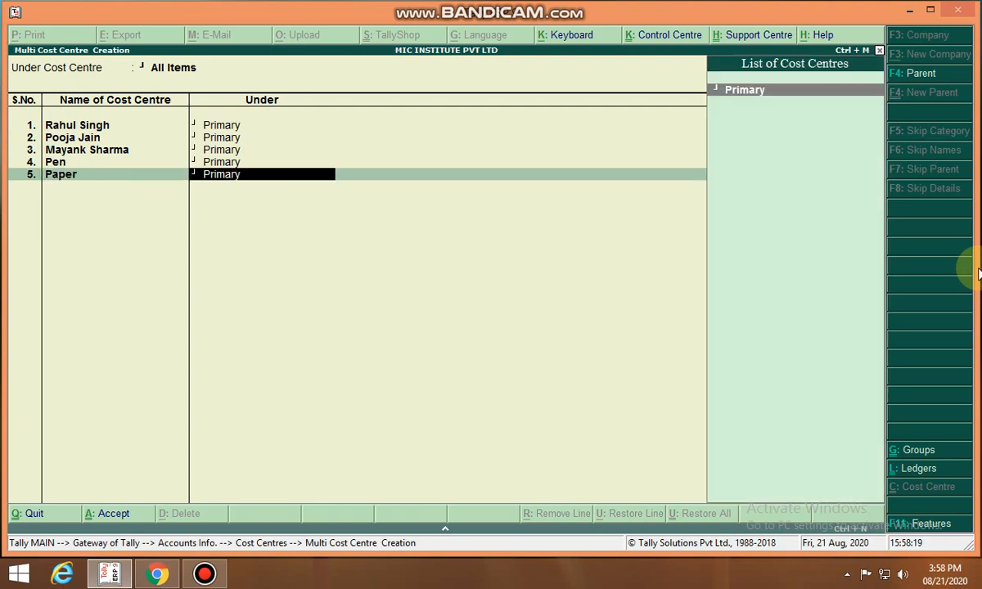
pyautogui.press('Return')
pyautogui.write('B')
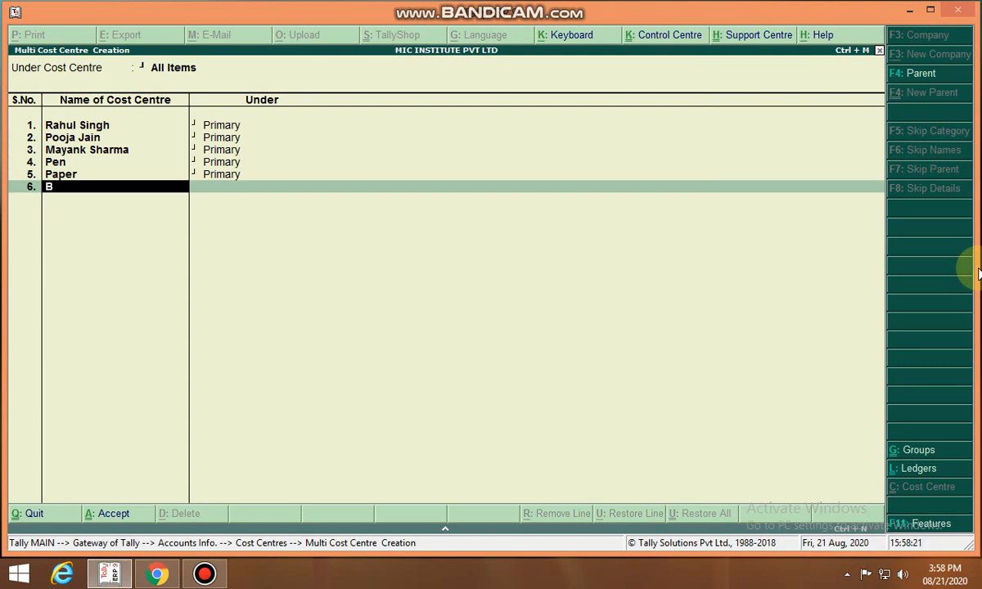
pyautogui.write('ook')
pyautogui.press('Return')
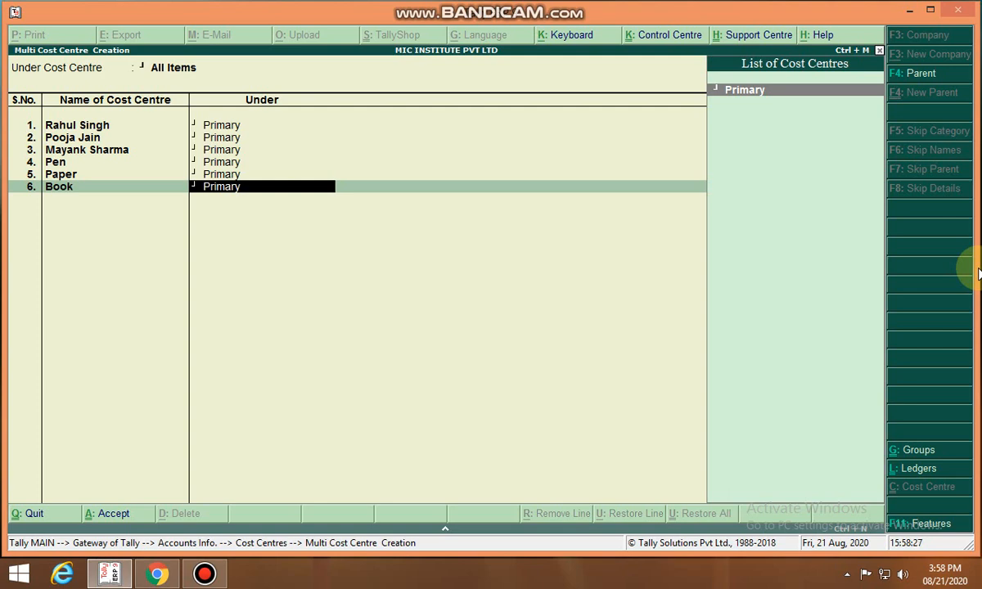
pyautogui.press('Return')
pyautogui.press('Return')
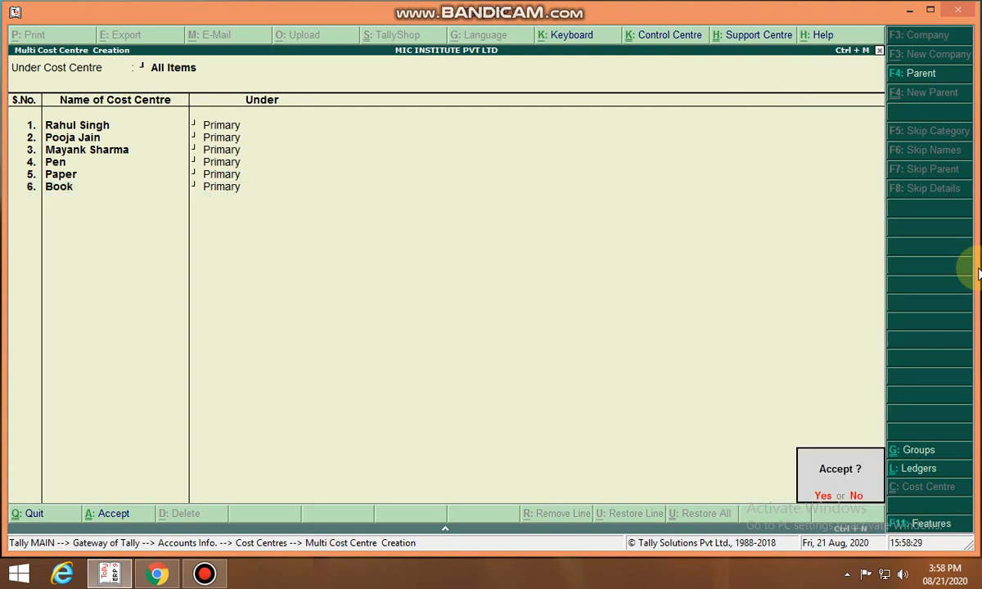
pyautogui.press('Return')
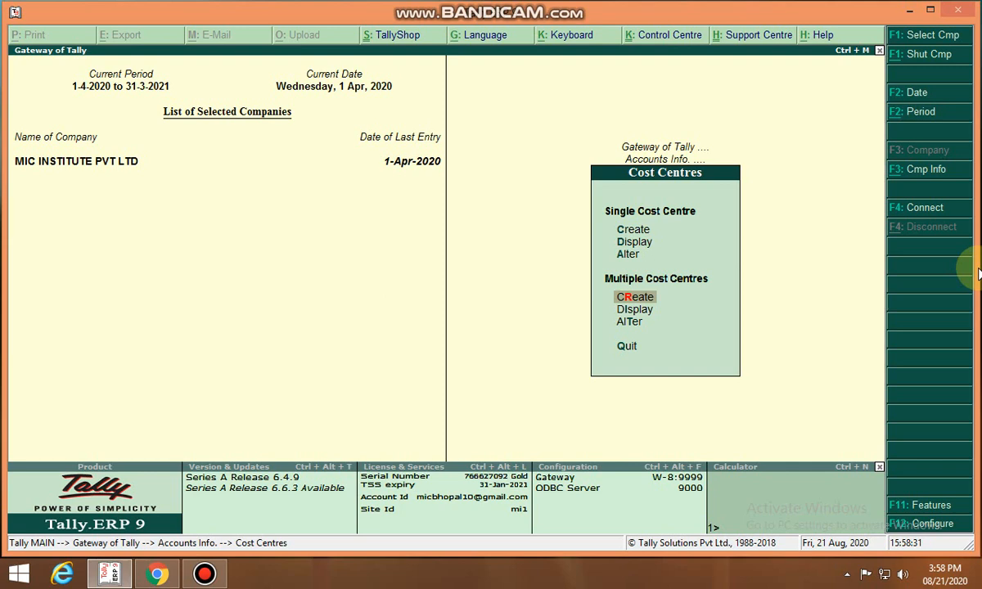
# Display the list of cost centres, then return to the Gateway of Tally
pyautogui.press('d')
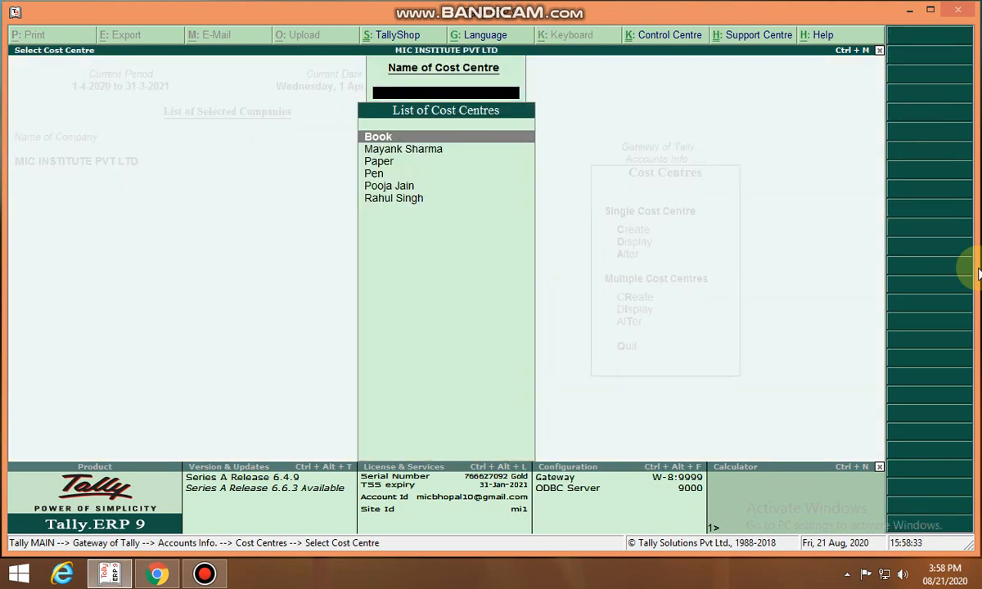
pyautogui.press('Escape')
pyautogui.press('Escape')
pyautogui.press('Escape')
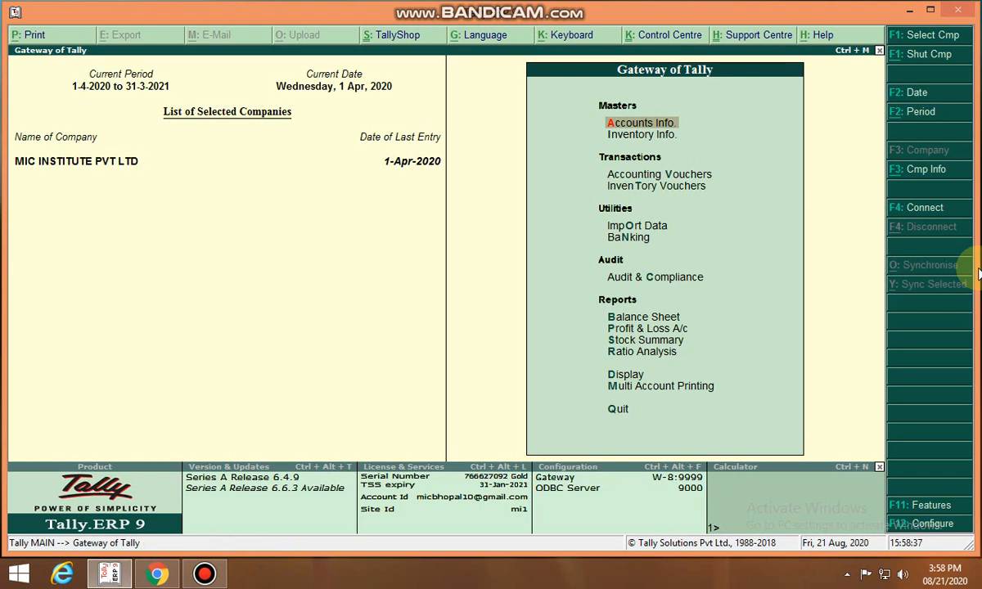
# Open a payment voucher and debit Stationary Exp A/c for 750
pyautogui.press('Down')
pyautogui.press('Down')
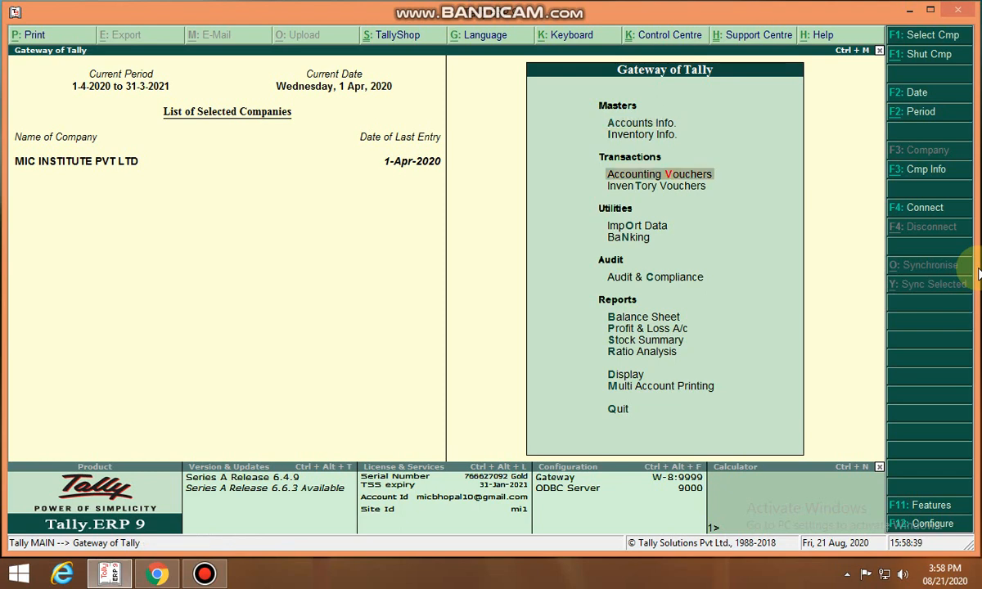
pyautogui.press('Return')
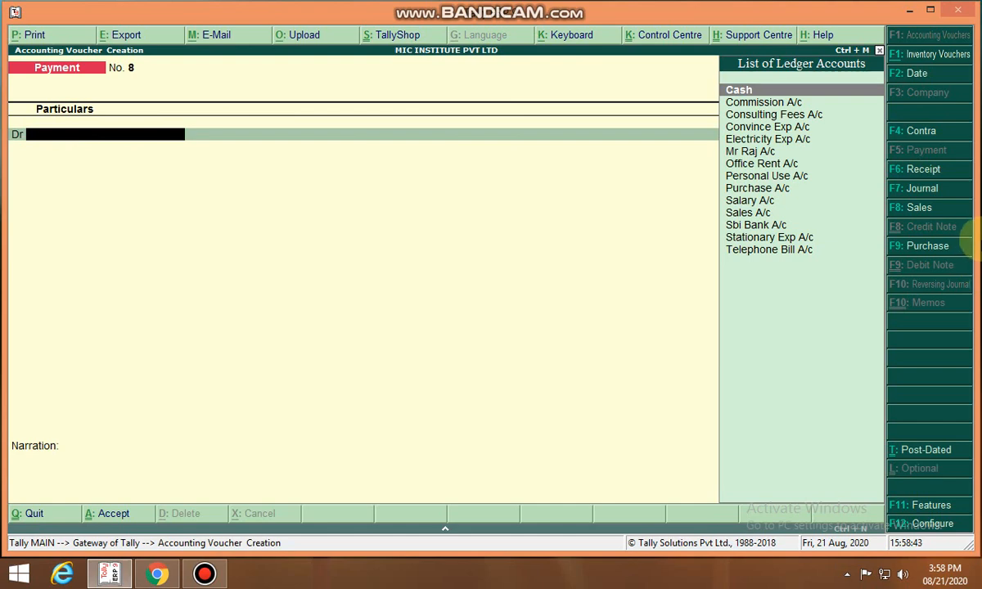
pyautogui.write('S')
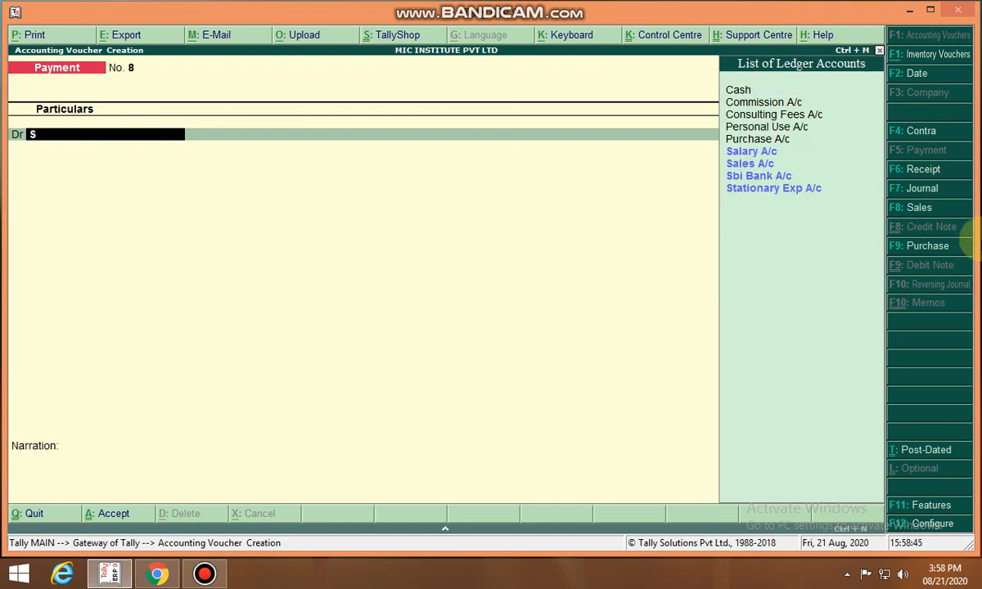
pyautogui.press('Down')
pyautogui.press('Down')
pyautogui.press('Down')
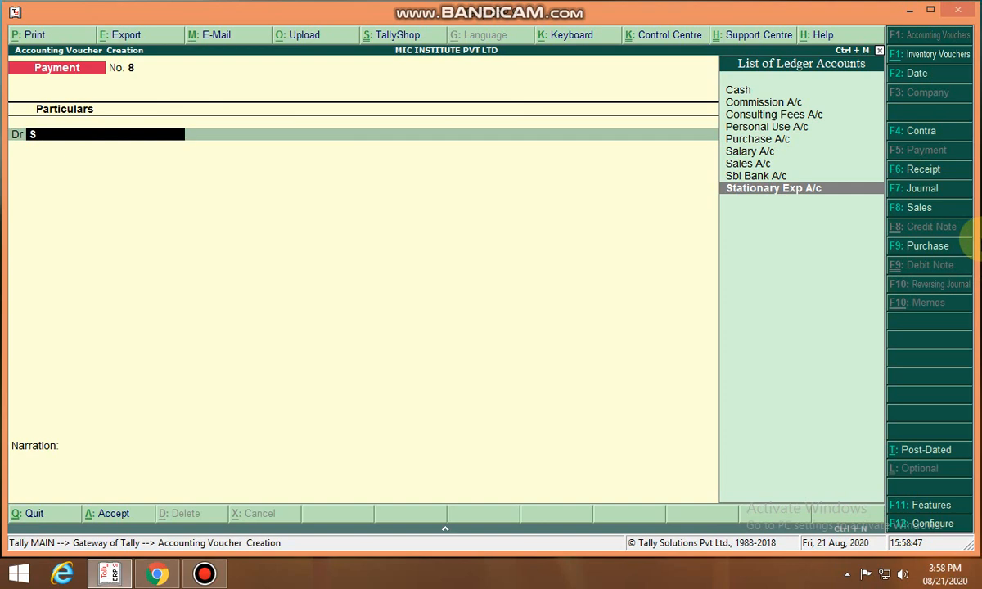
pyautogui.press('Return')
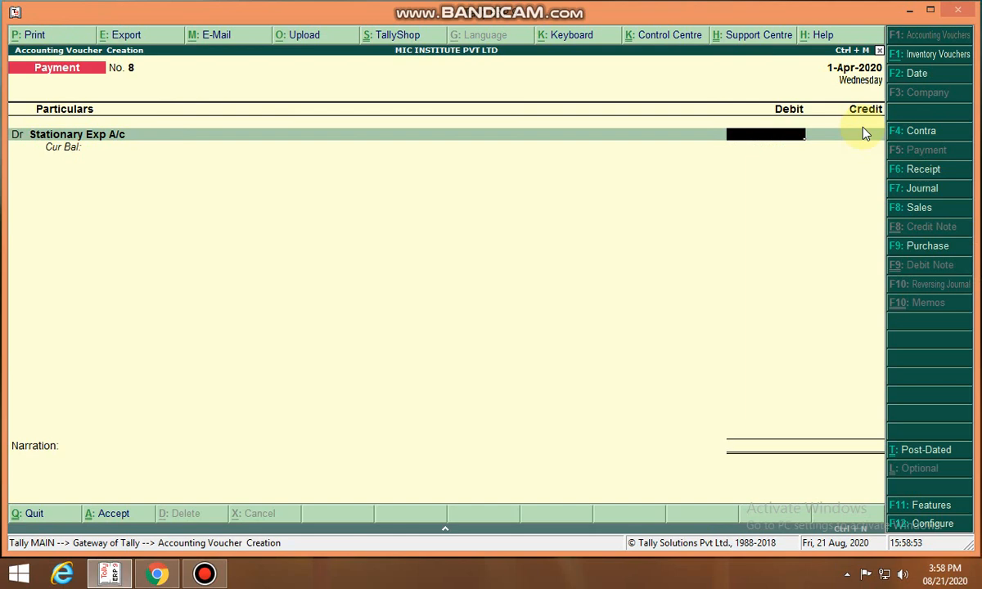
pyautogui.write('750')
pyautogui.press('Return')
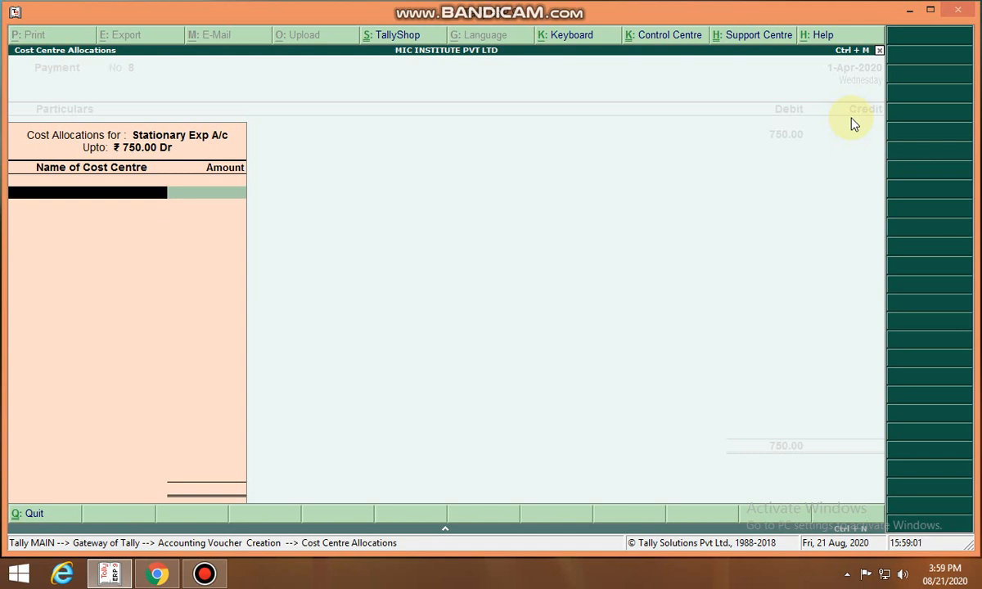
# Allocate the stationery expense to cost centres: 120 to Pen, 230 to Book and 400 to Paper
pyautogui.write('P')
pyautogui.press('Down')
pyautogui.press('Down')
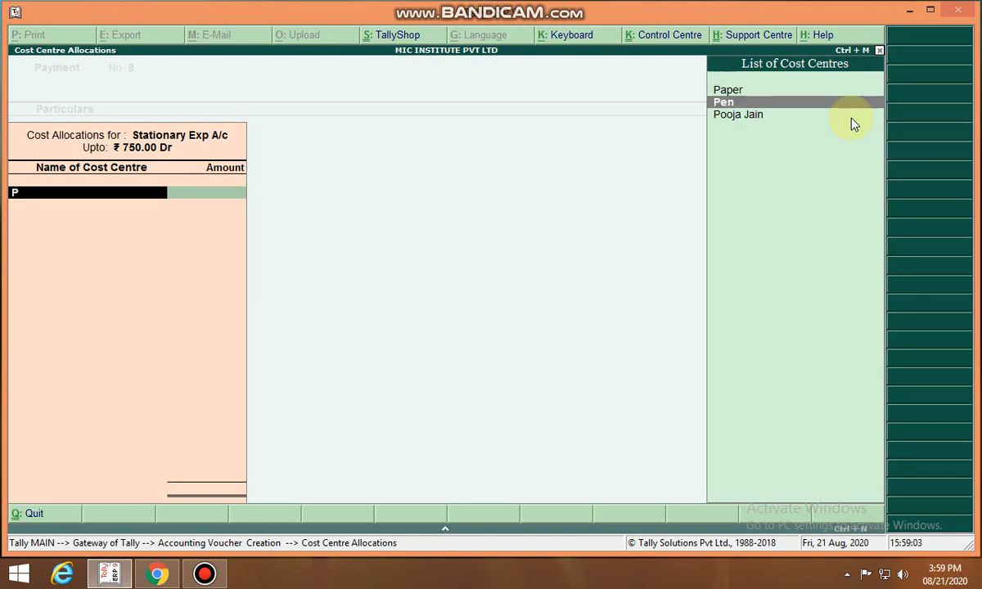
pyautogui.press('Return')
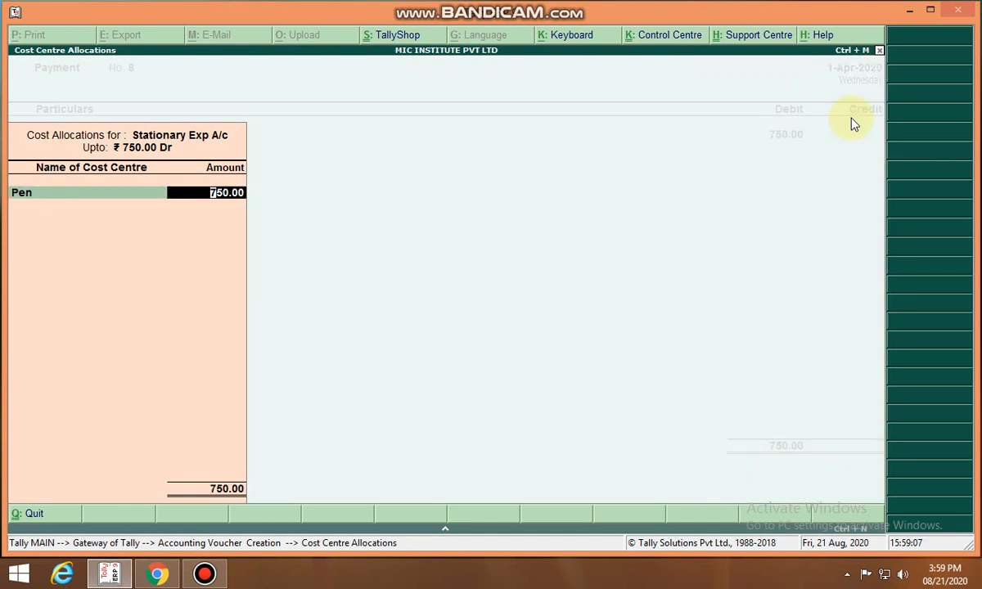
pyautogui.write('120')
pyautogui.press('Return')
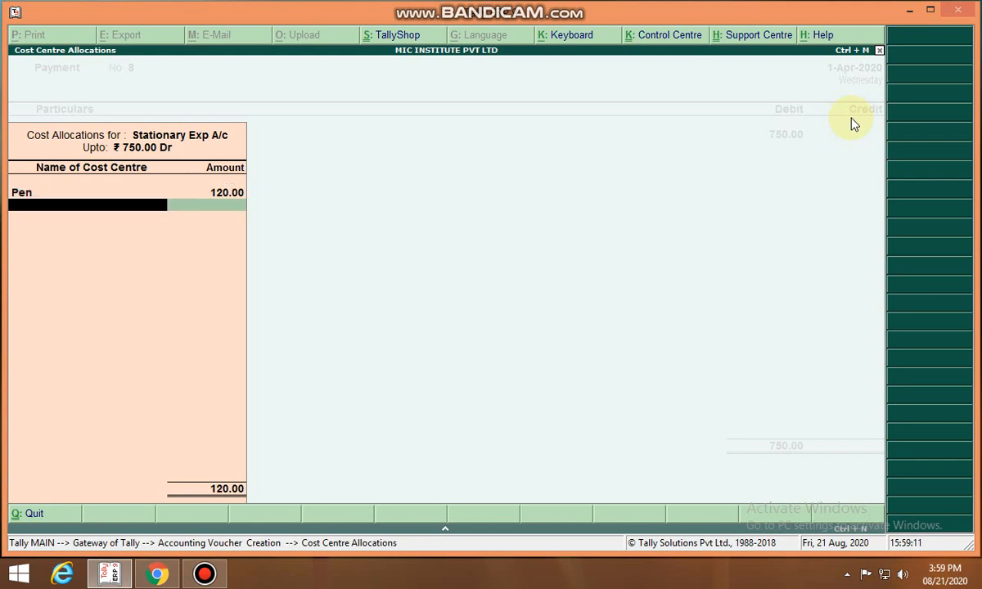
pyautogui.write('B')
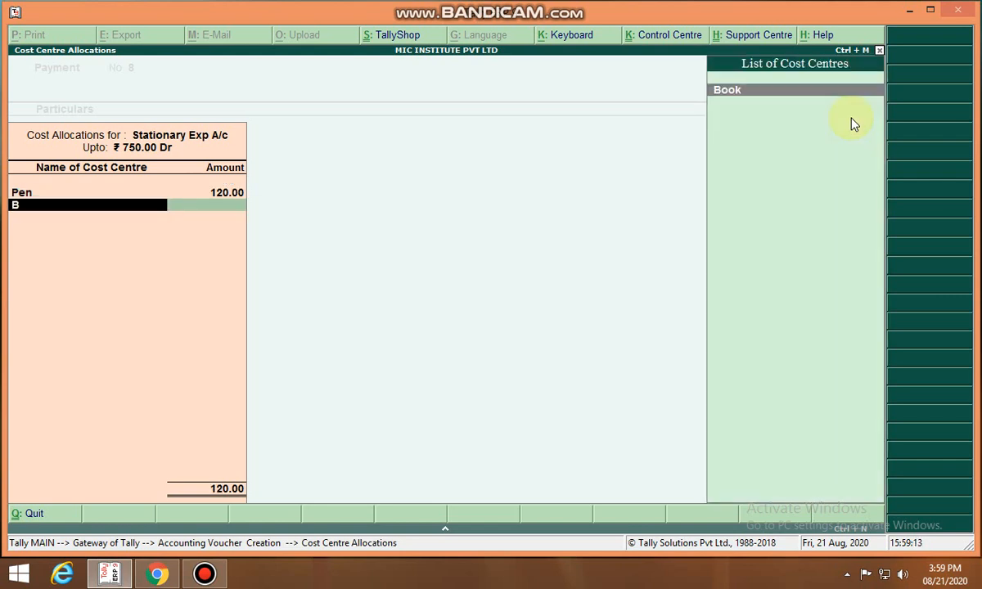
pyautogui.press('Return')
pyautogui.write('230')
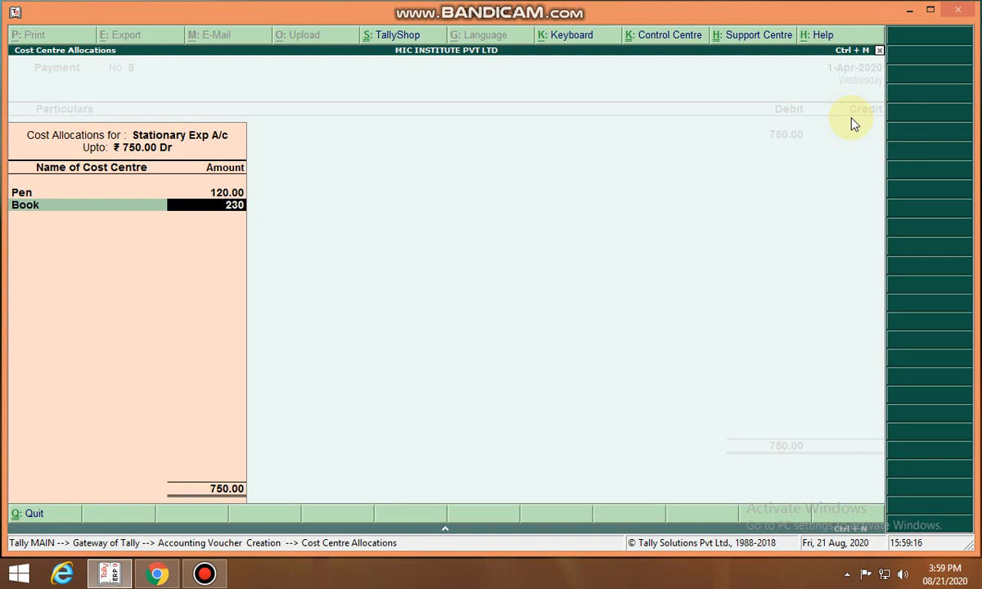
pyautogui.press('Return')
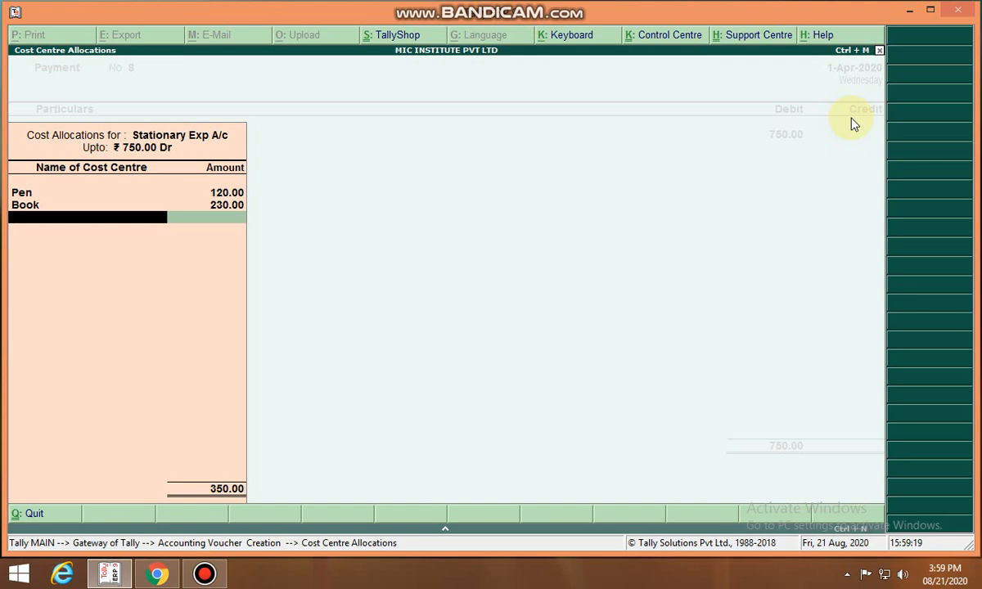
pyautogui.write('P')
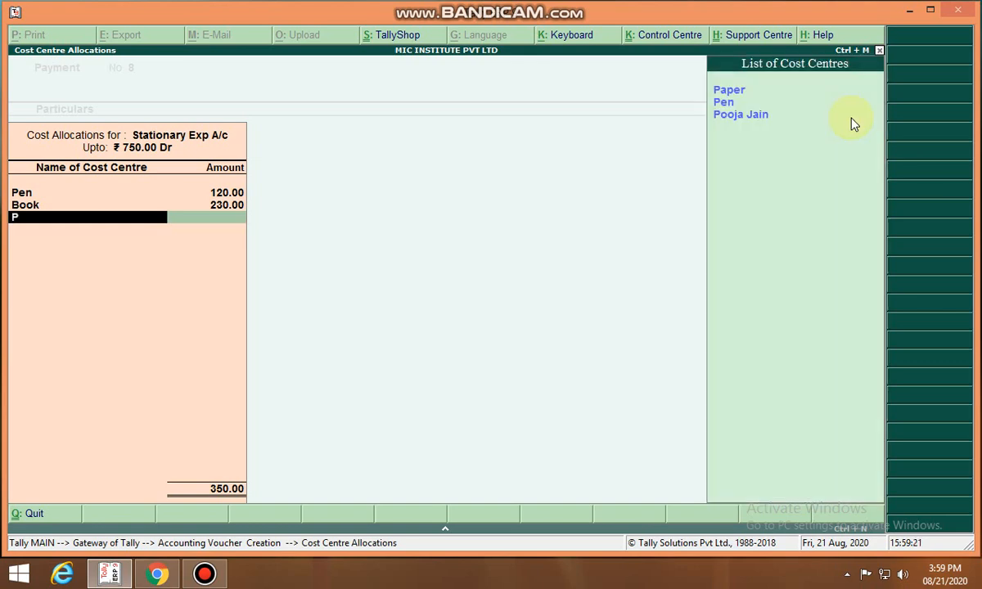
pyautogui.press('Down')
pyautogui.press('Return')
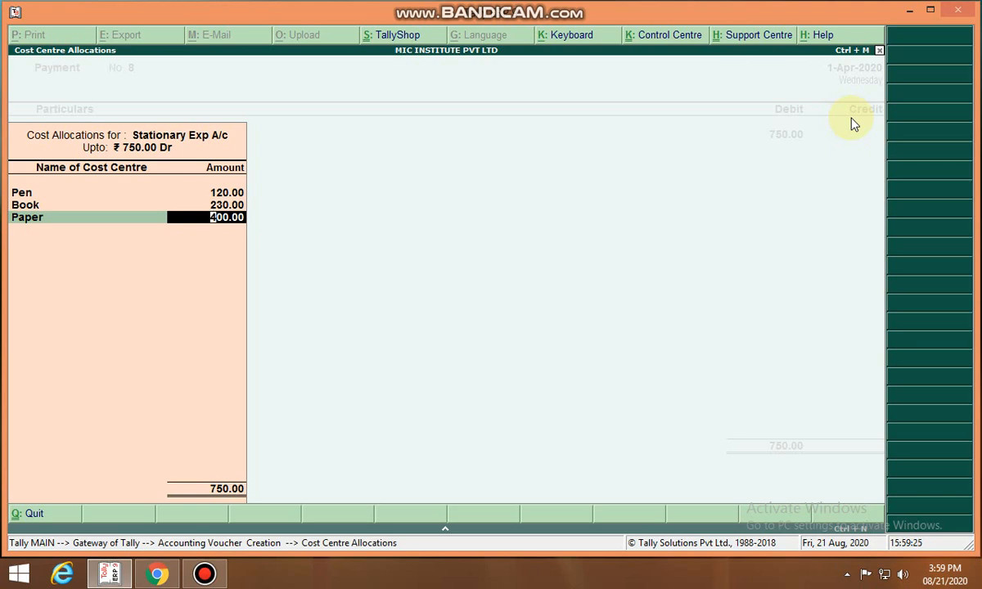
pyautogui.press('Return')
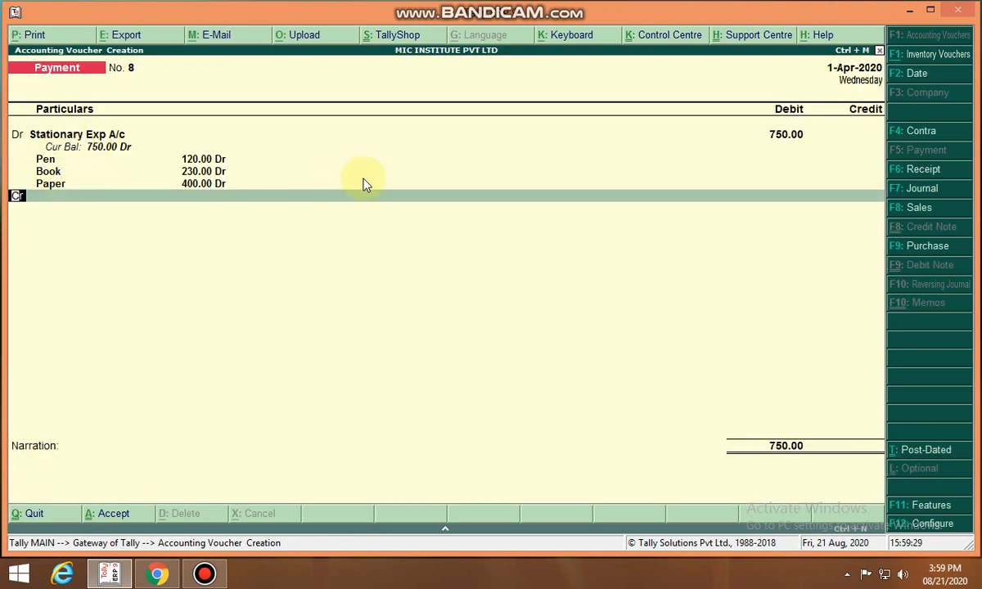
# Credit Cash for 750, add a short narration and save the payment voucher
pyautogui.press('Return')
pyautogui.write('C')
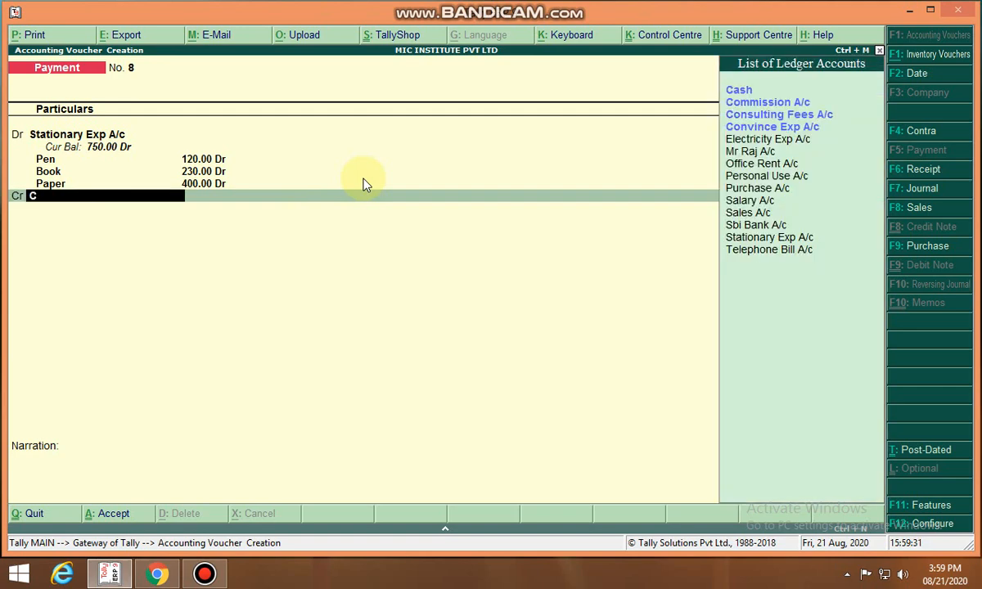
pyautogui.press('Return')
pyautogui.press('Return')
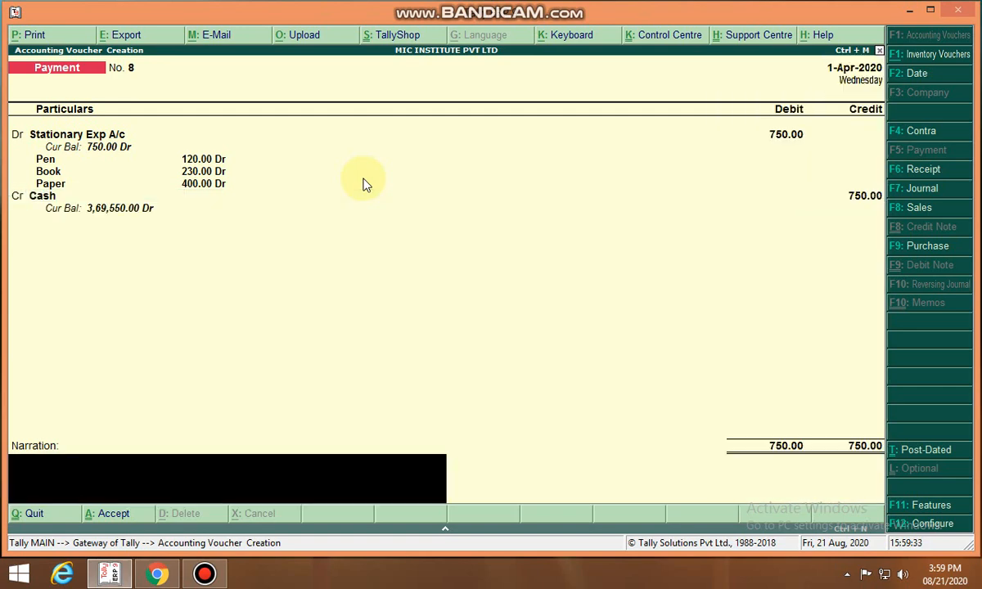
pyautogui.write('s p')
pyautogui.press('Return')
pyautogui.press('Return')
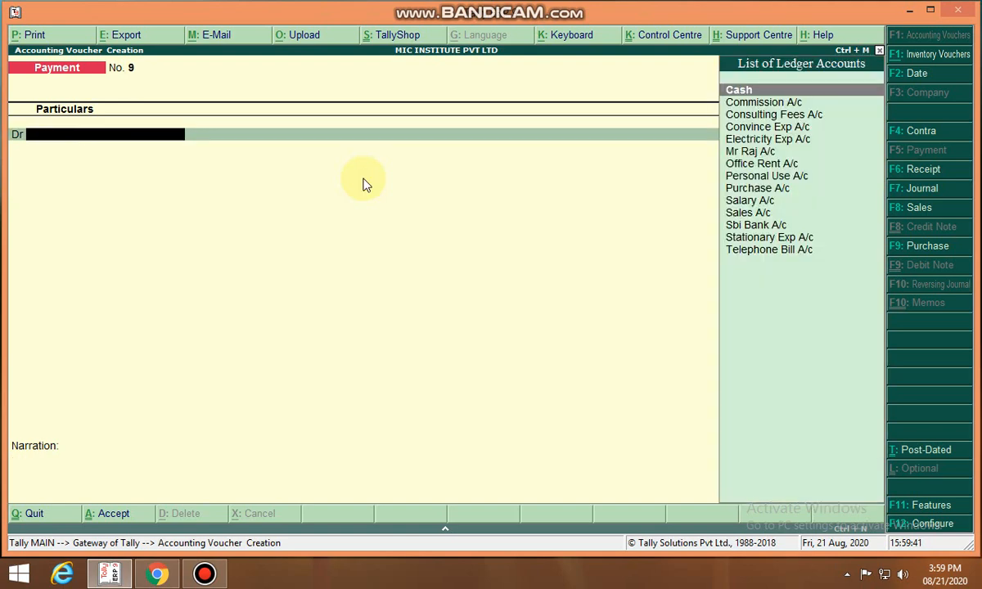
# Start a new payment voucher debiting Salary A/c for 20000 and open its cost centre allocation
pyautogui.write('s')
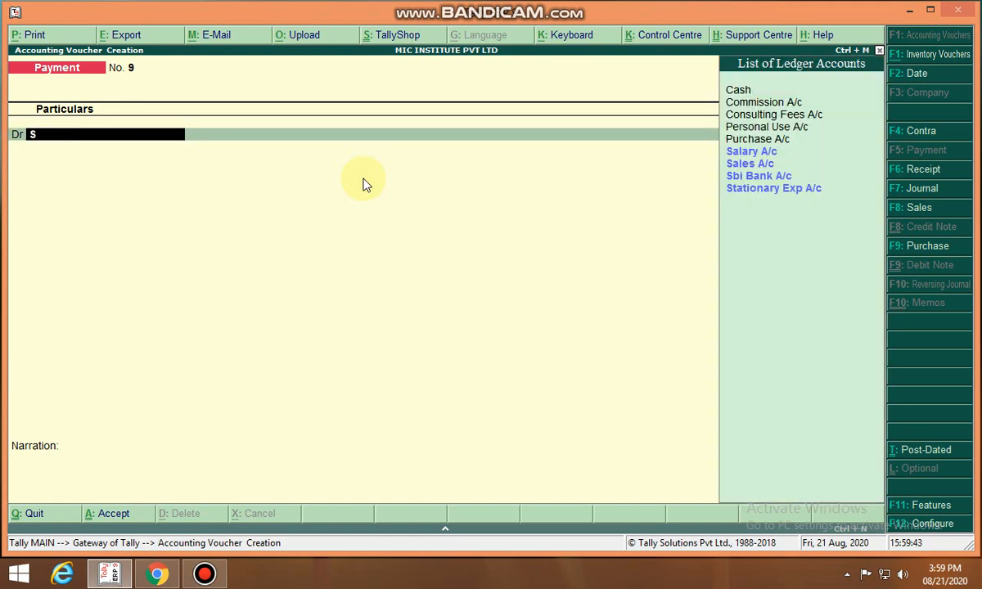
pyautogui.press('Return')
pyautogui.write('20000')
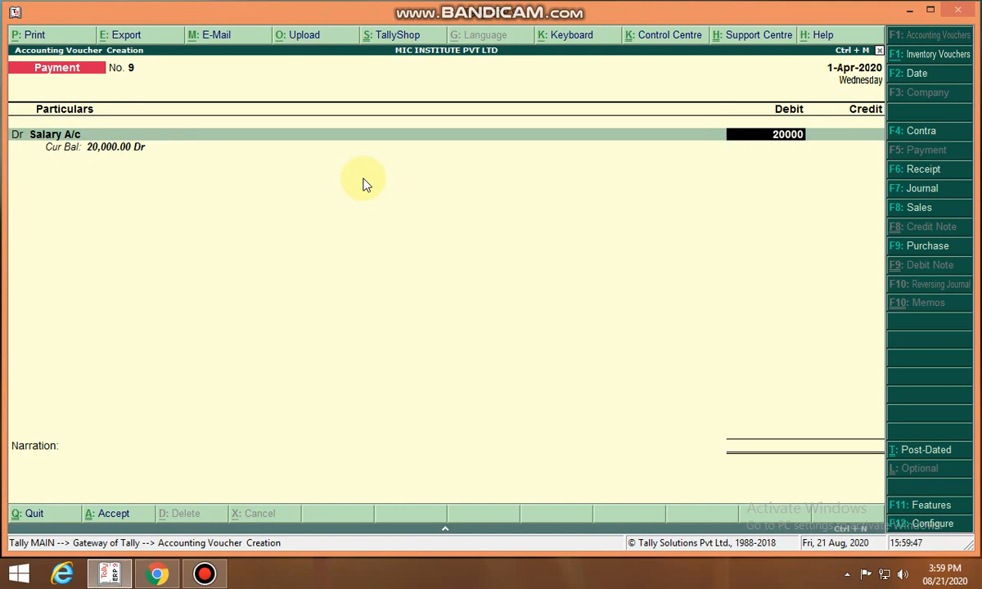
pyautogui.press('Return')
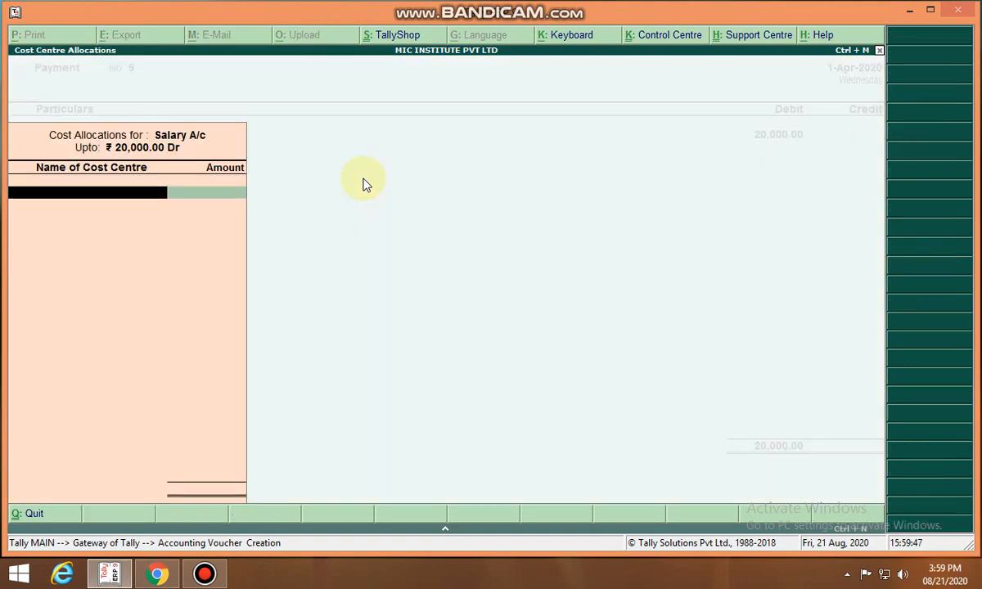
pyautogui.press('Escape')
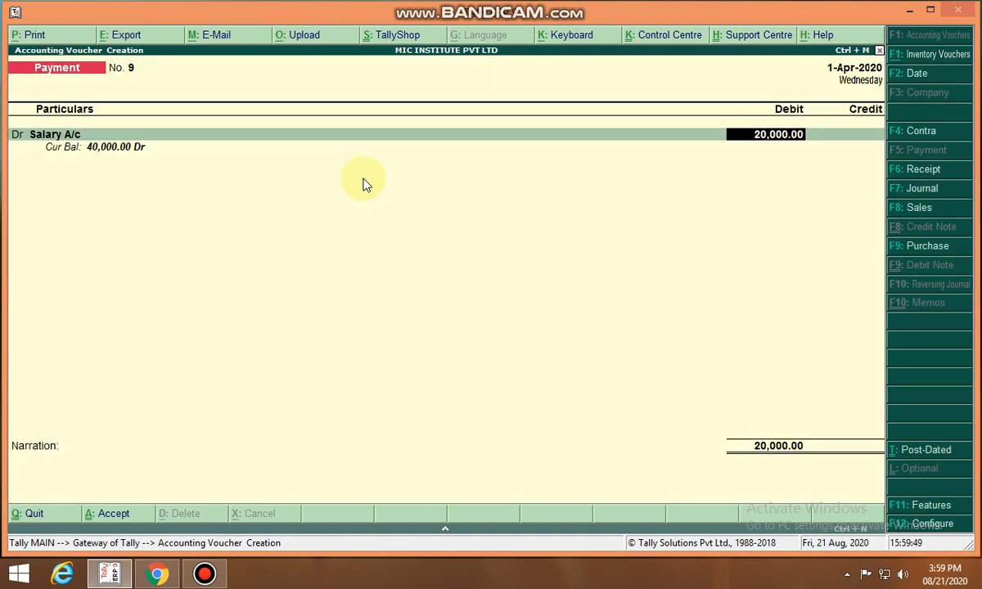
pyautogui.press('Return')
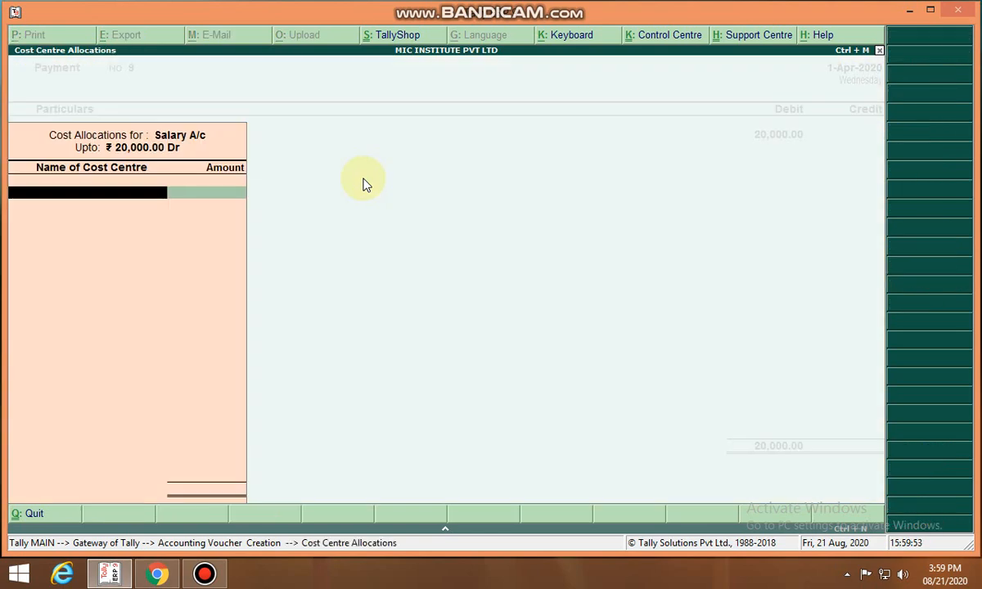
pyautogui.press('space')
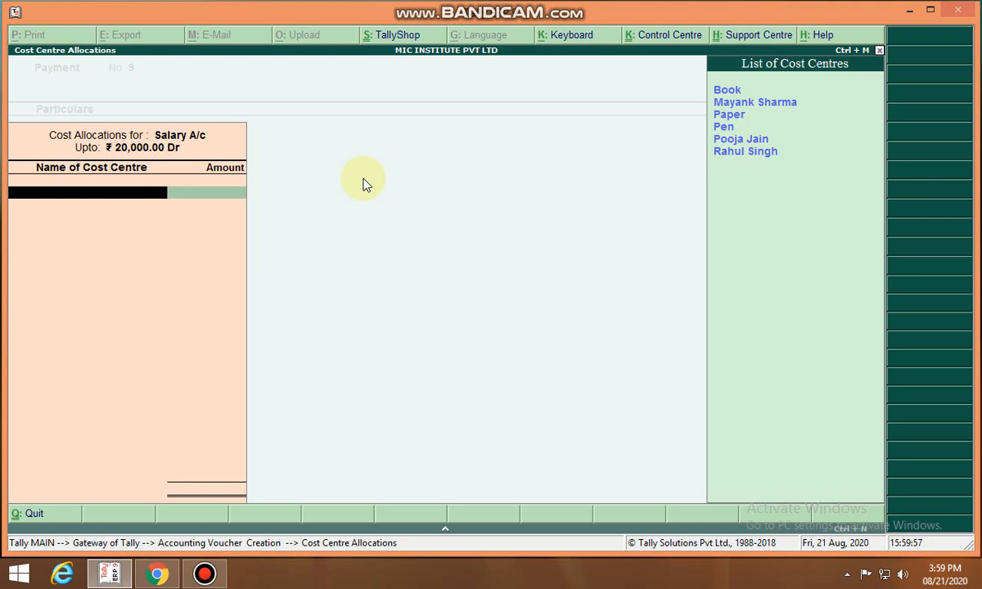
pyautogui.press('Down')
pyautogui.press('Down')
pyautogui.press('Down')
pyautogui.press('Down')
pyautogui.press('Down')
pyautogui.press('Down')
pyautogui.press('Return')
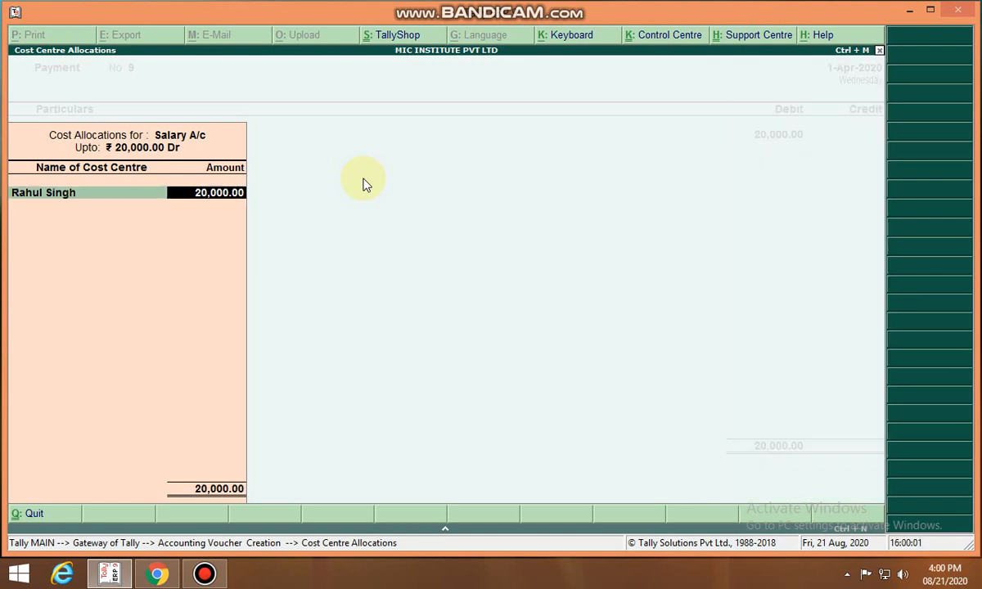
pyautogui.write('8500')
pyautogui.press('Return')
pyautogui.write('P')
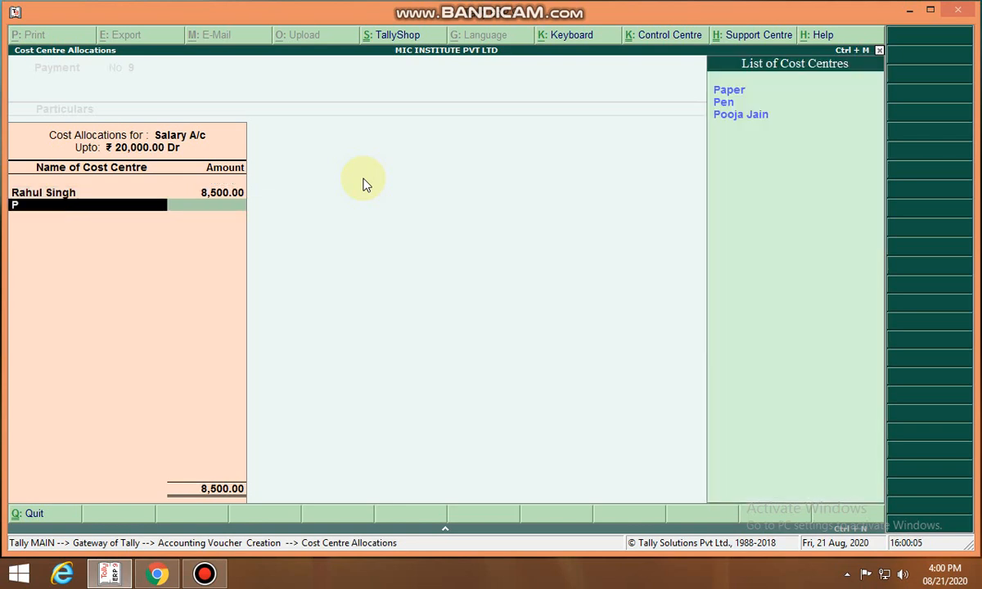
pyautogui.press('Down')
pyautogui.press('Down')
pyautogui.press('Down')
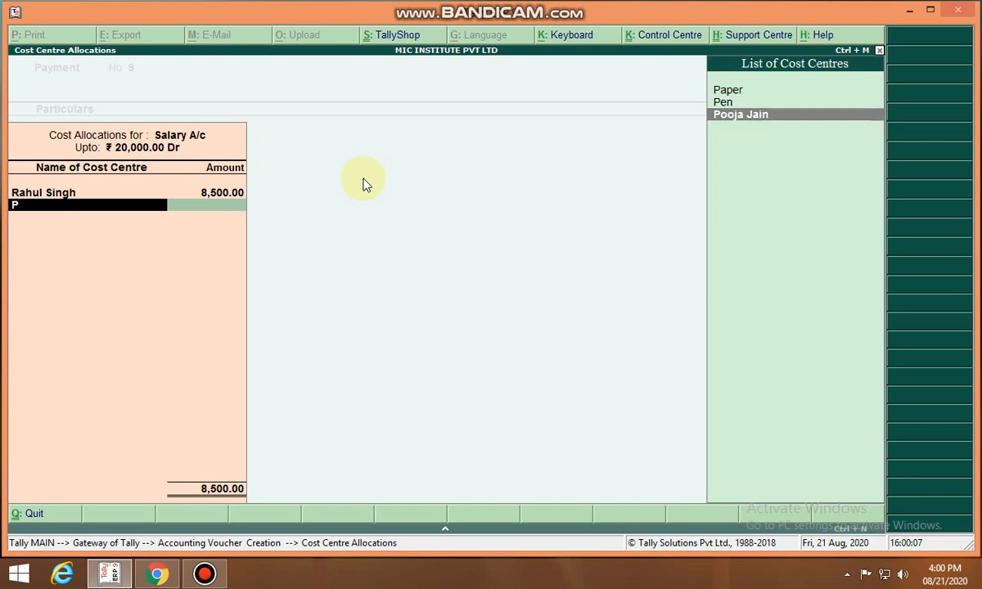
pyautogui.press('Return')
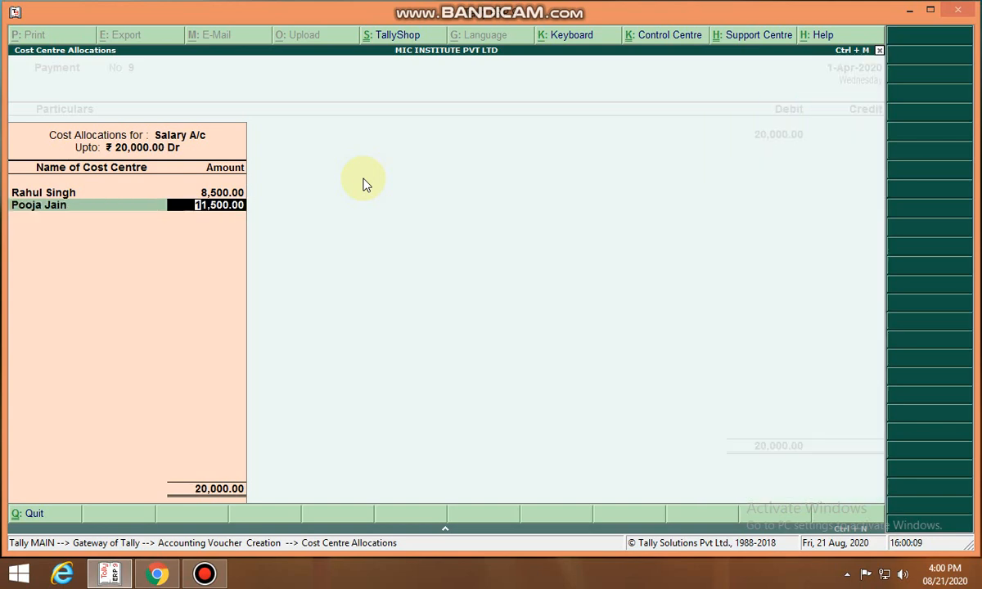
pyautogui.write('6,2')
pyautogui.write('00')
pyautogui.press('Return')
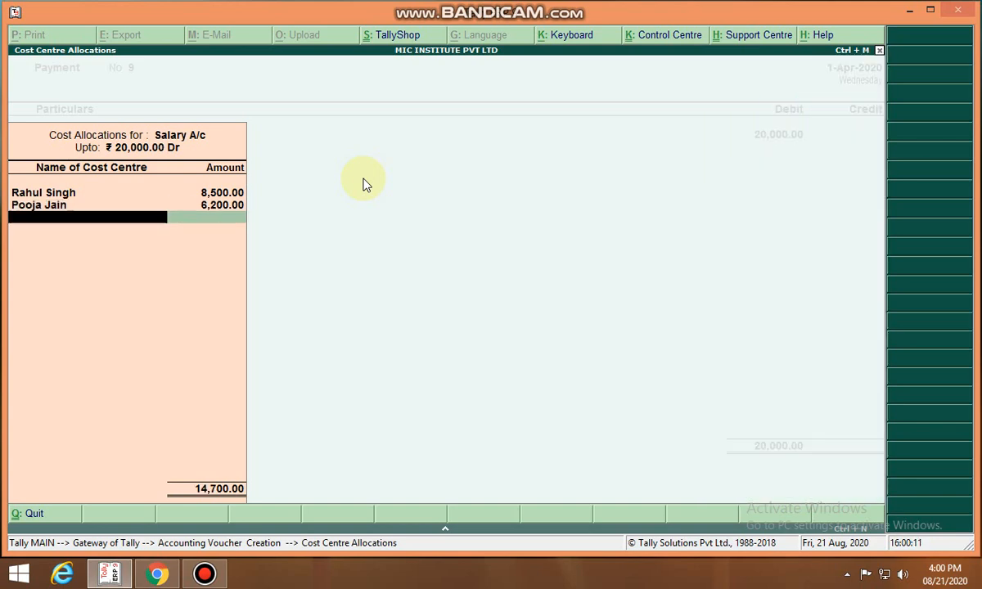
pyautogui.write('M')
pyautogui.press('Return')
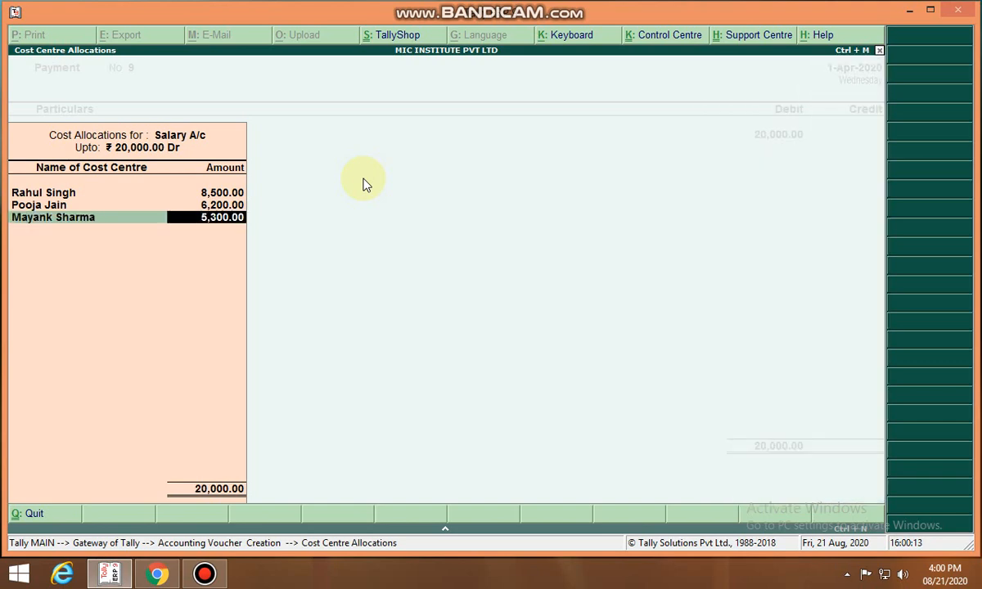
pyautogui.press('Return')
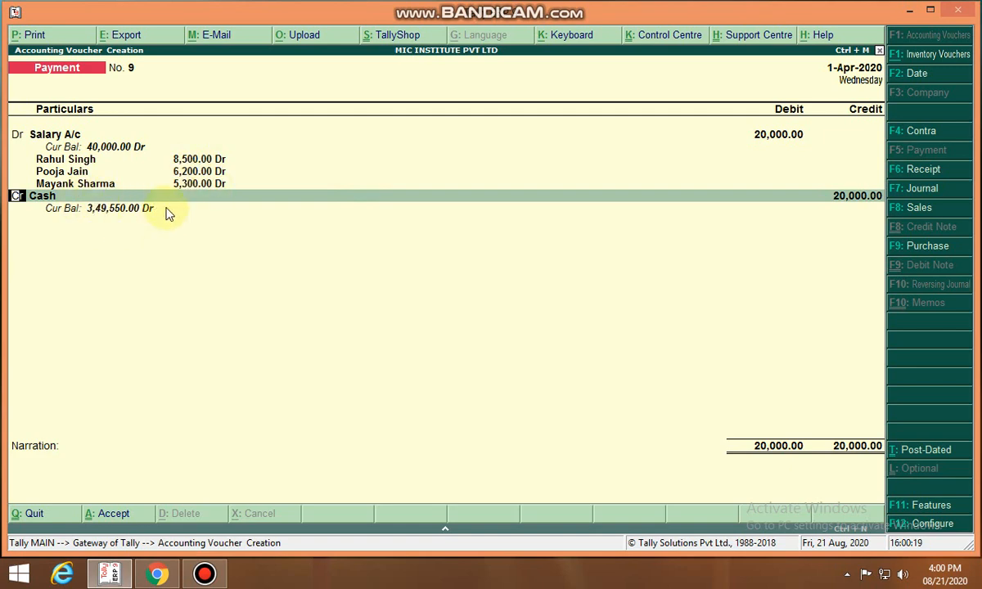
# Create a new ledger Hdfc Bank A/c under Bank Accounts and select it as the credit account
pyautogui.press('Return')
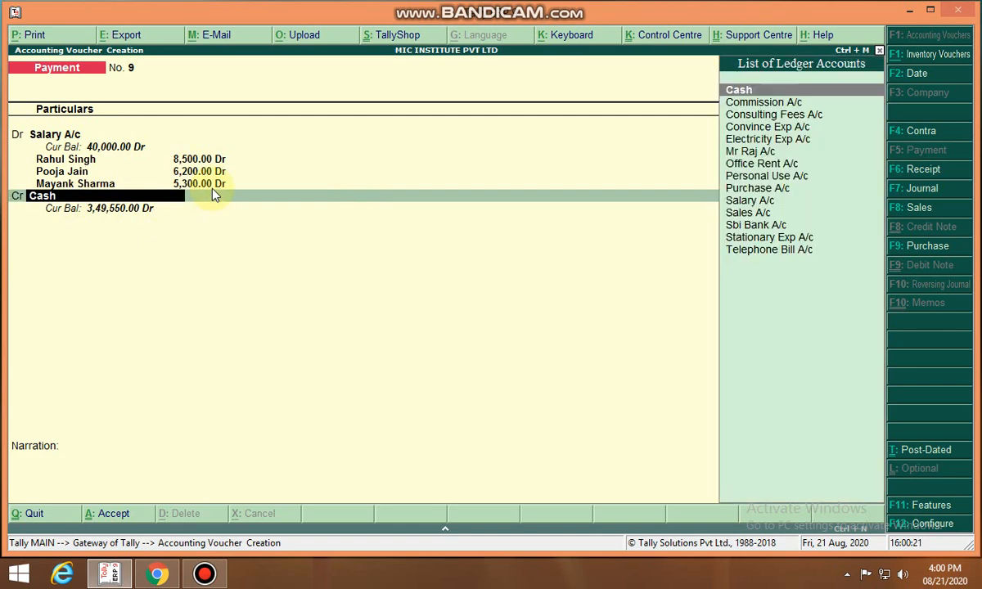
pyautogui.write('H')
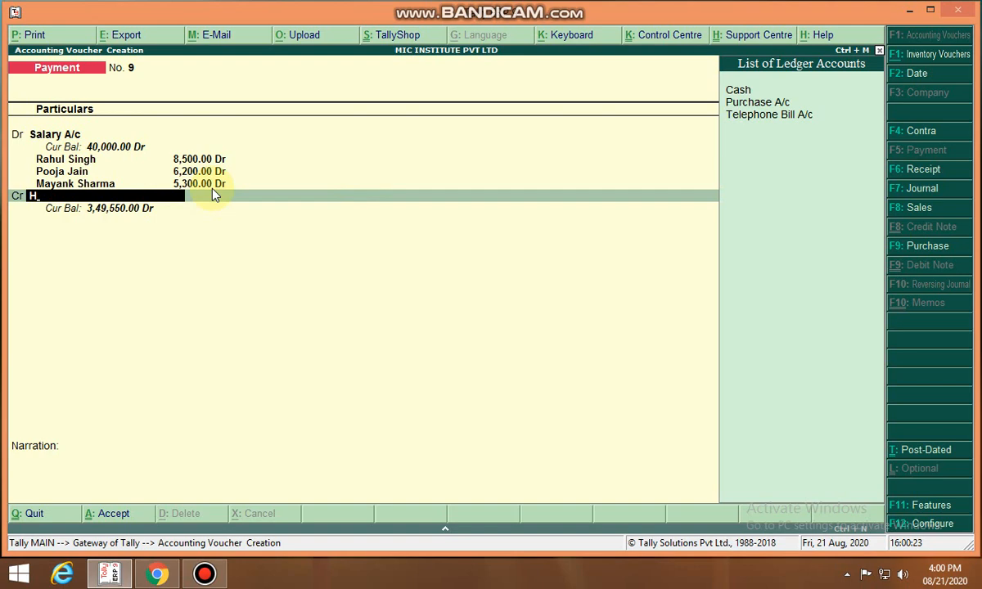
pyautogui.press('BackSpace')
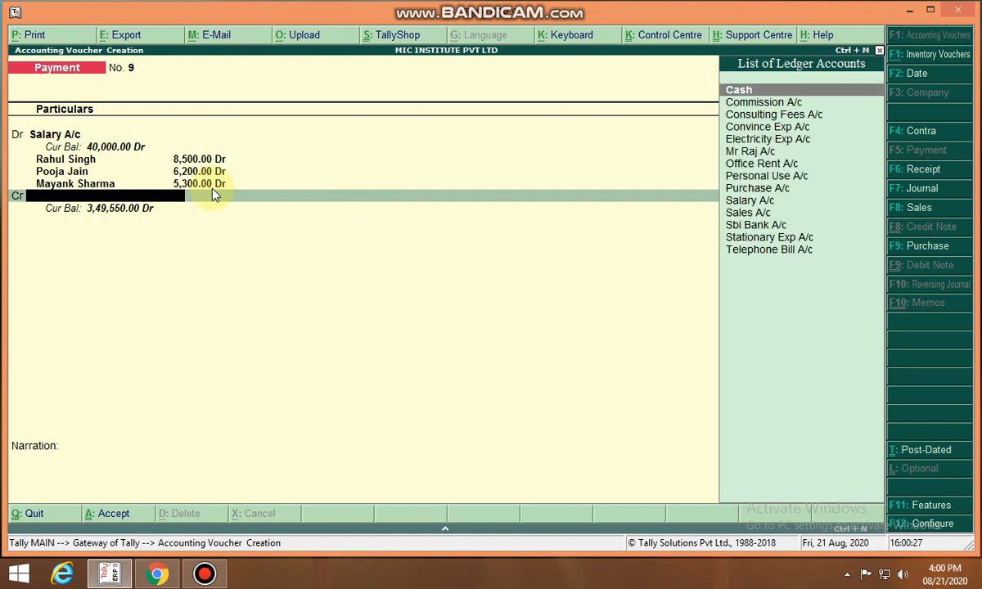
pyautogui.press('Down')
pyautogui.press('Down')
pyautogui.press('Down')
pyautogui.press('Down')
pyautogui.press('Down')
pyautogui.press('Down')
pyautogui.press('Down')
pyautogui.press('Down')
pyautogui.press('Down')
pyautogui.press('Down')
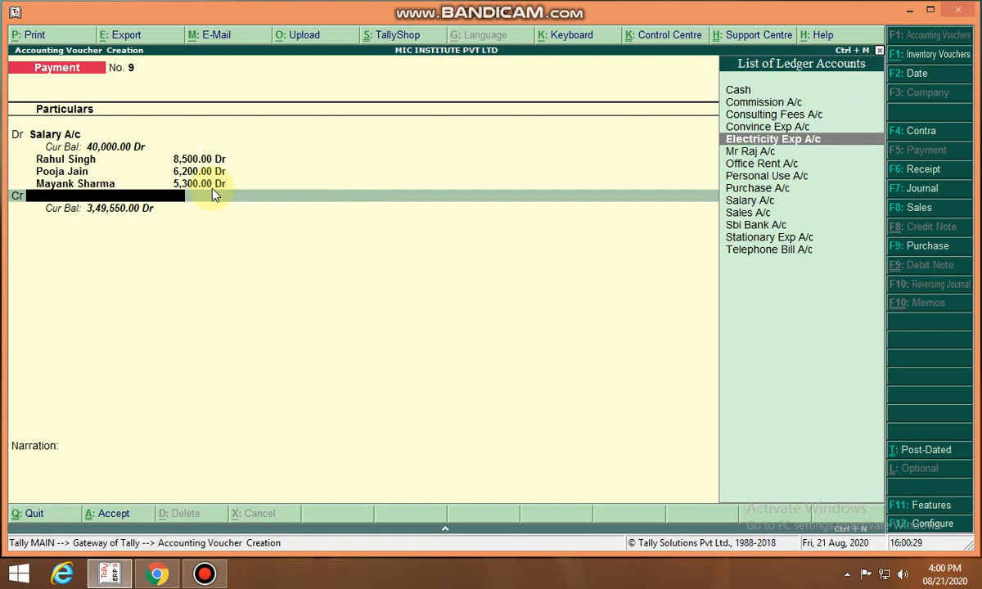
pyautogui.press('Down')
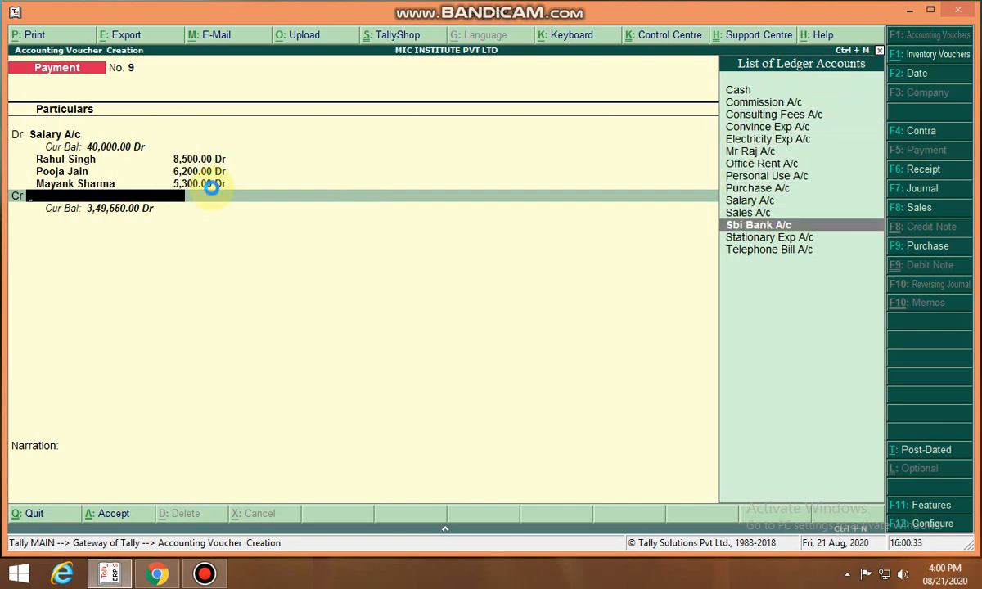
pyautogui.hotkey('alt', 'c')
pyautogui.write('Hdf')
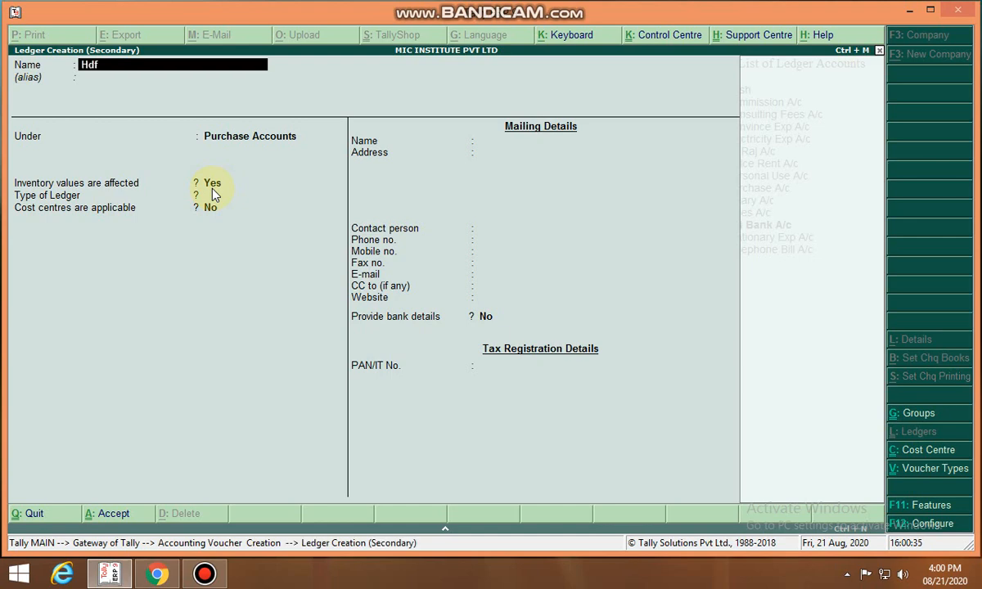
pyautogui.write('c Bank a/c')
pyautogui.press('Return')
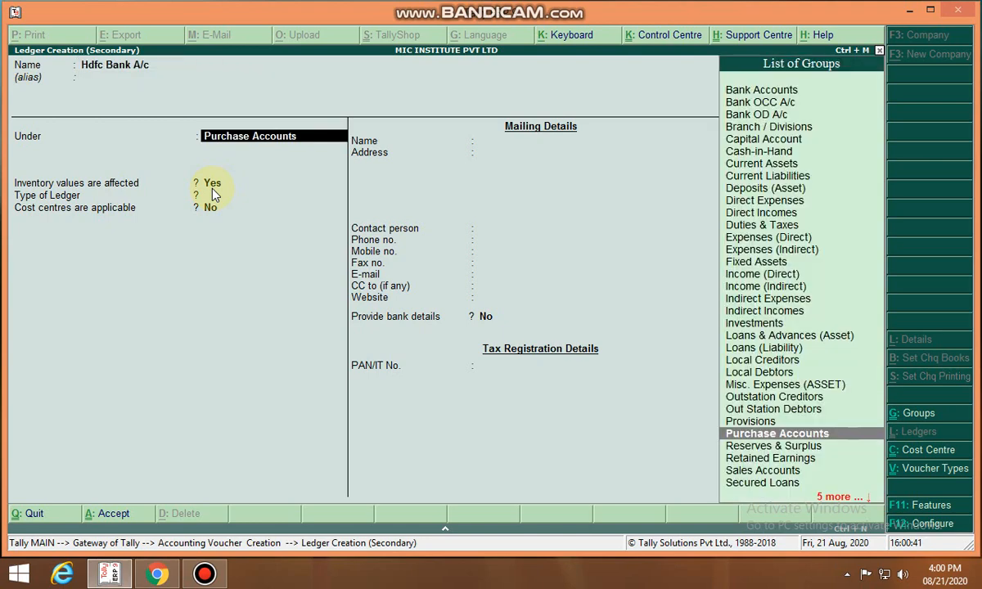
pyautogui.write('B')
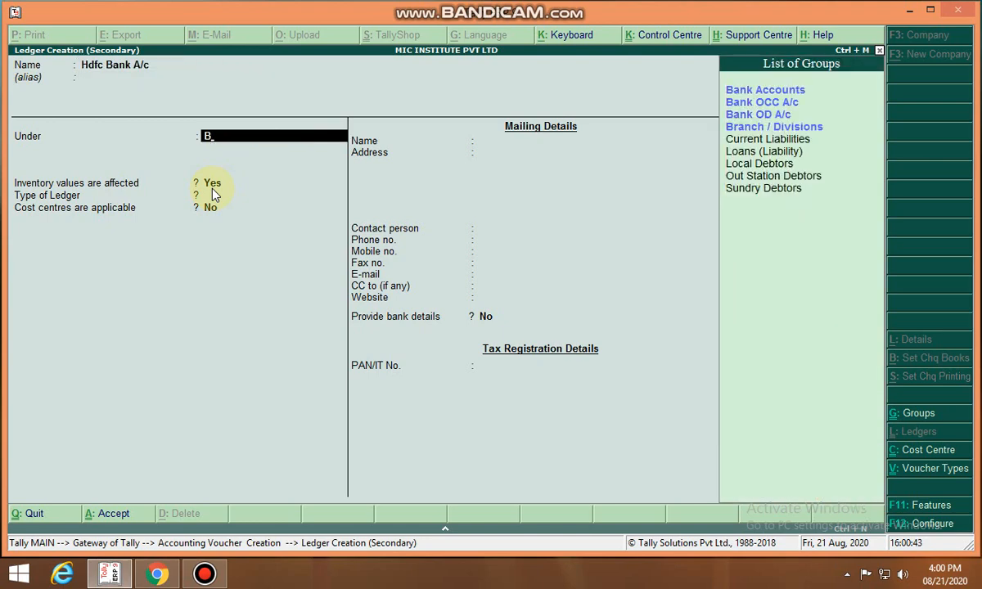
pyautogui.press('Return')
pyautogui.press('Return')
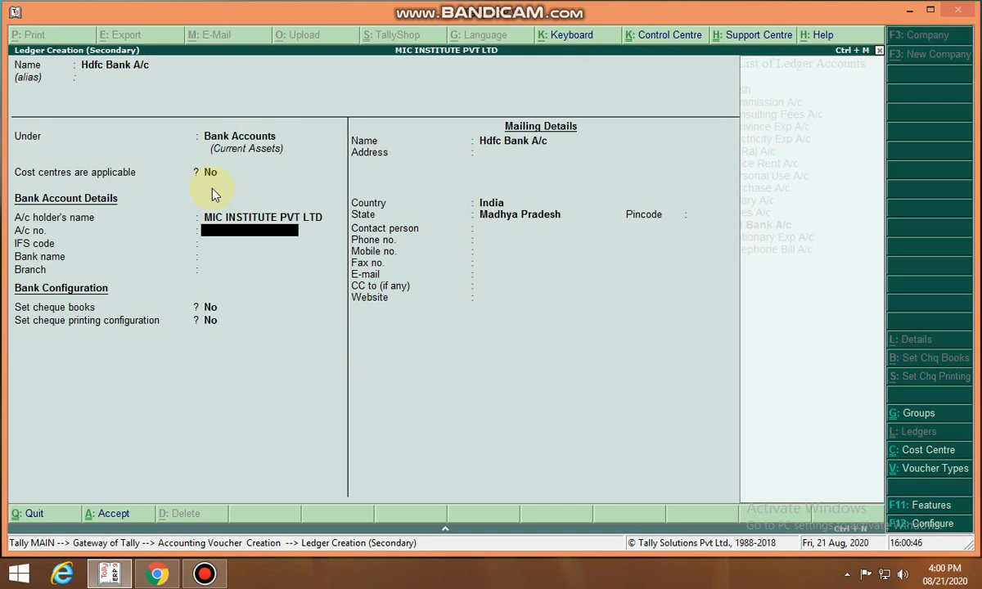
pyautogui.hotkey('ctrl', 'a')
pyautogui.press('Return')
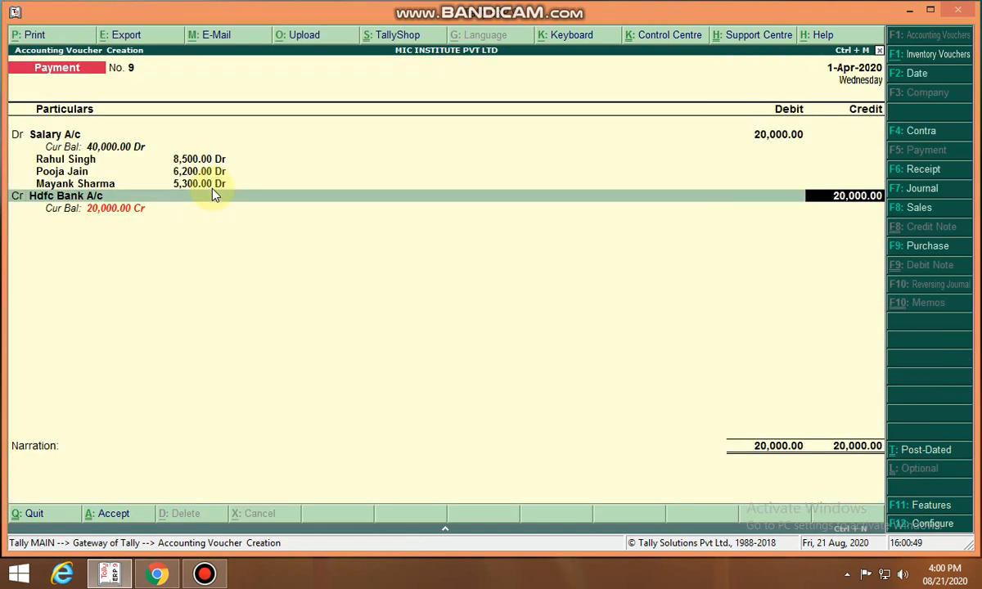
# Credit Hdfc Bank A/c for 20000, enter the narration "s p" and save the salary payment voucher
pyautogui.press('Return')
pyautogui.press('Return')
pyautogui.press('Return')
pyautogui.press('Return')
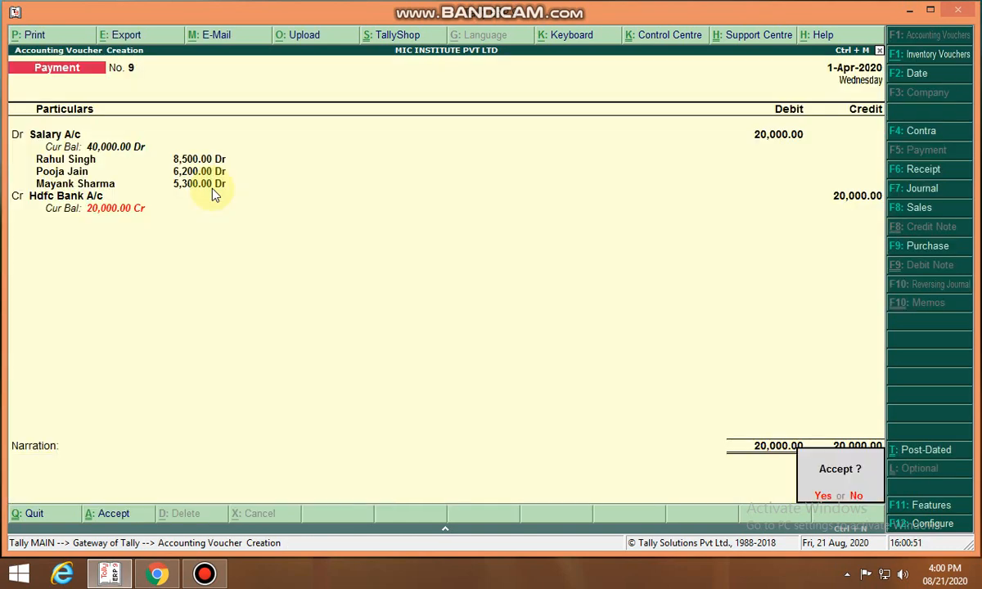
pyautogui.press('Return')
pyautogui.write('s')
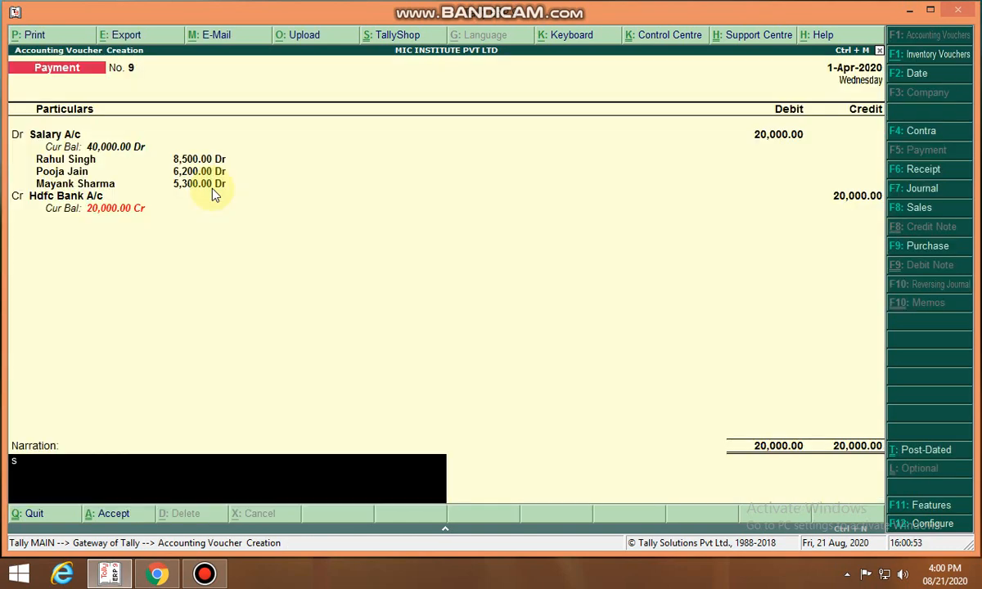
pyautogui.write(' p')
pyautogui.press('Return')
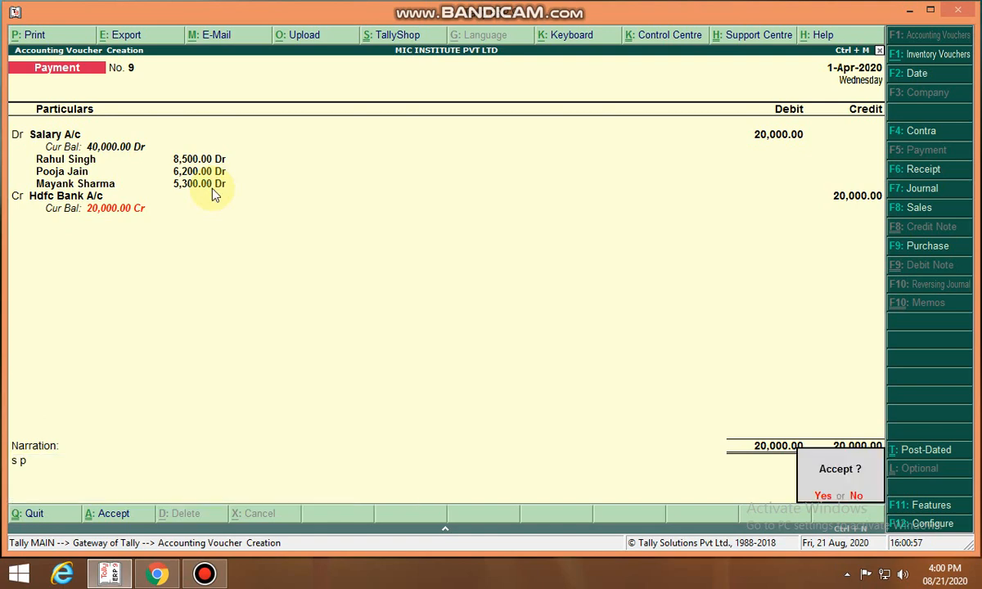
pyautogui.press('Return')
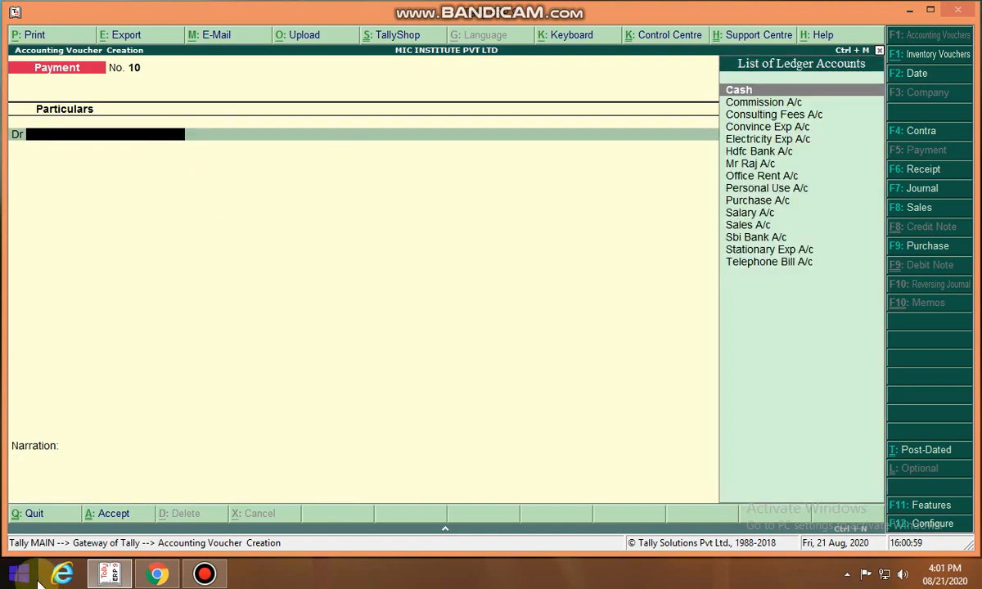
pyautogui.press('pageup')
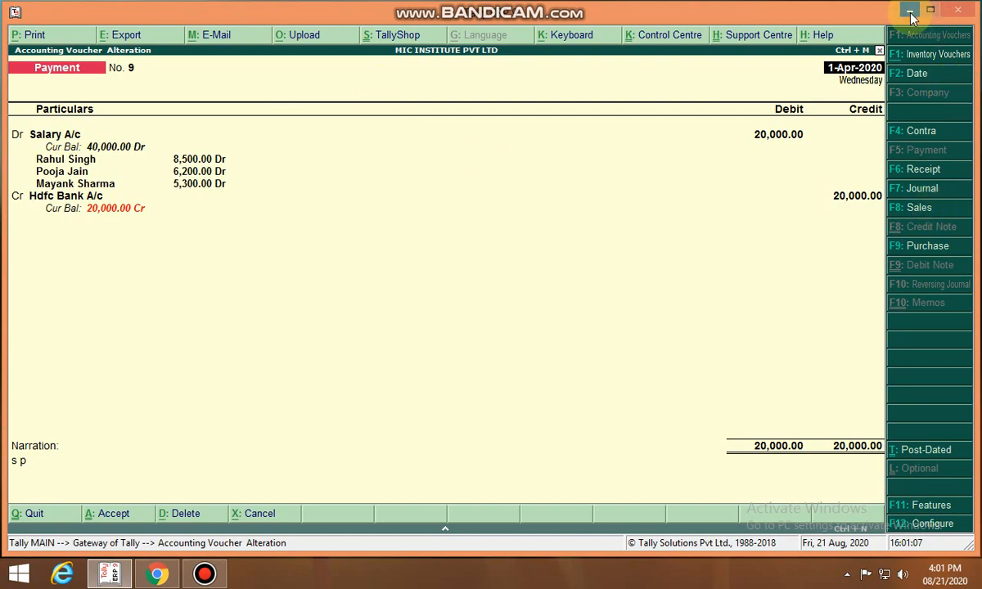
pyautogui.click(878, 50)
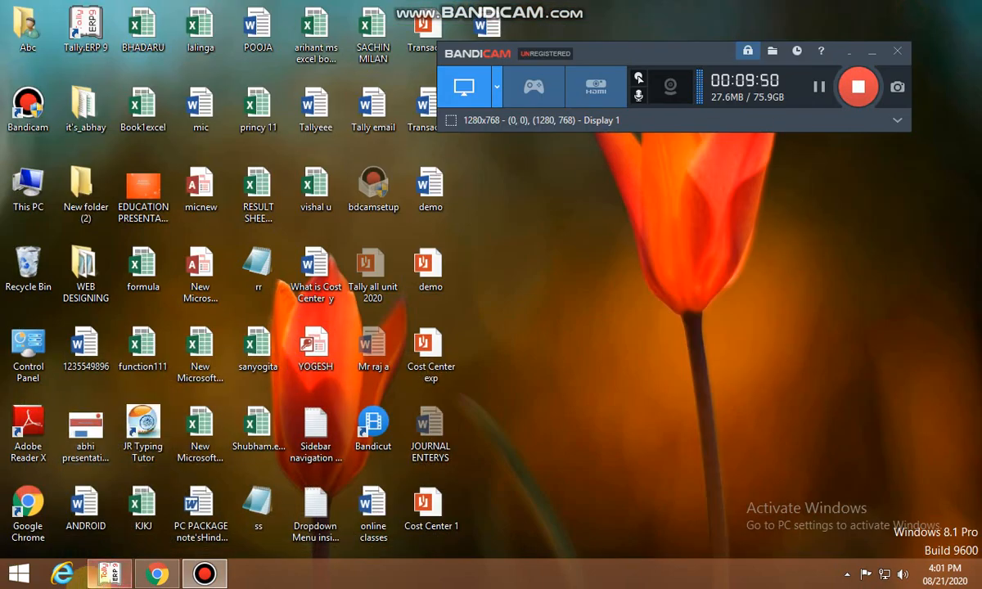
pyautogui.click(100, 582)
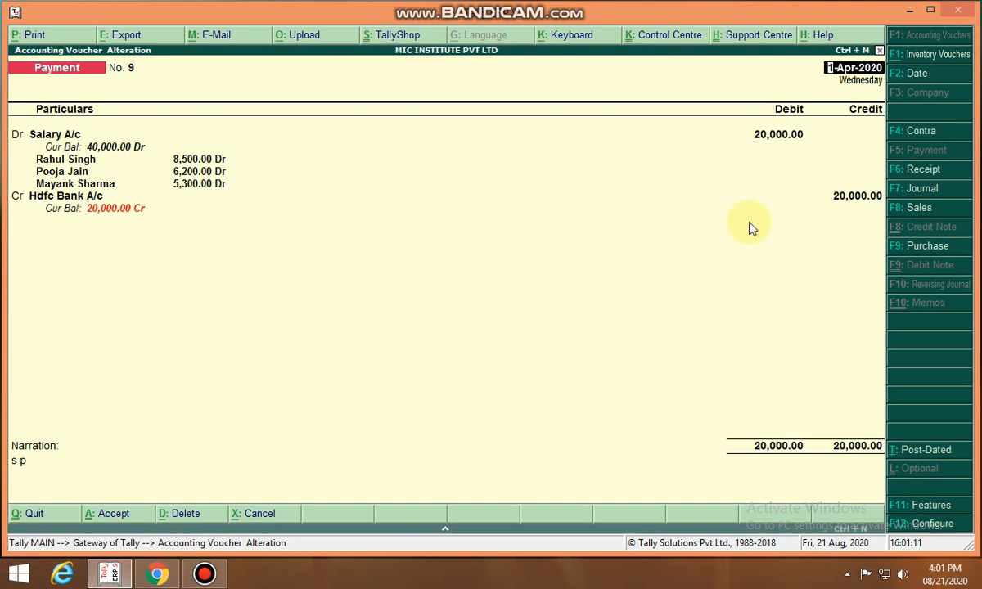
pyautogui.press('Escape')
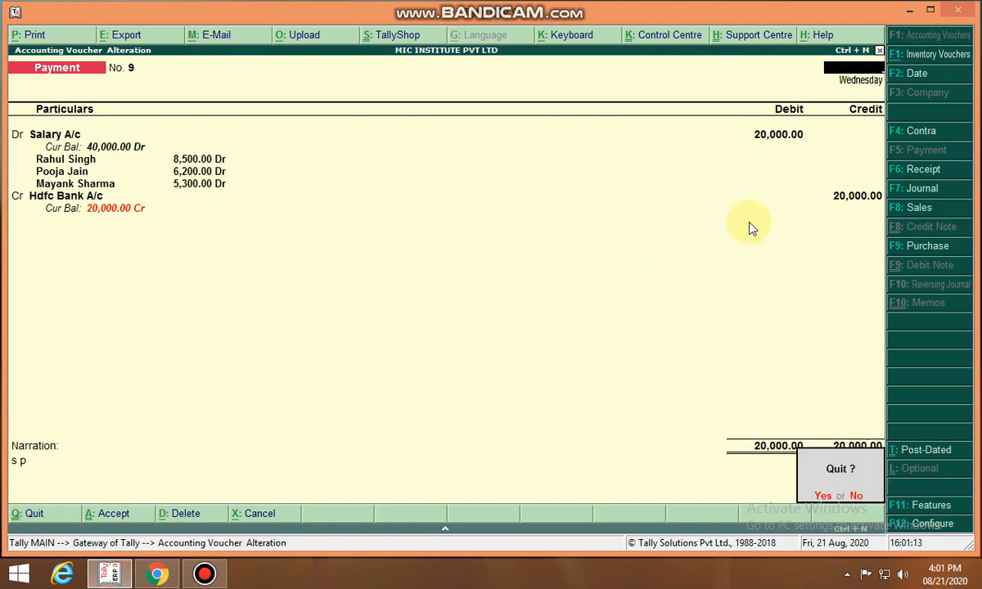
pyautogui.press('Return')
pyautogui.press('Escape')
pyautogui.press('Return')
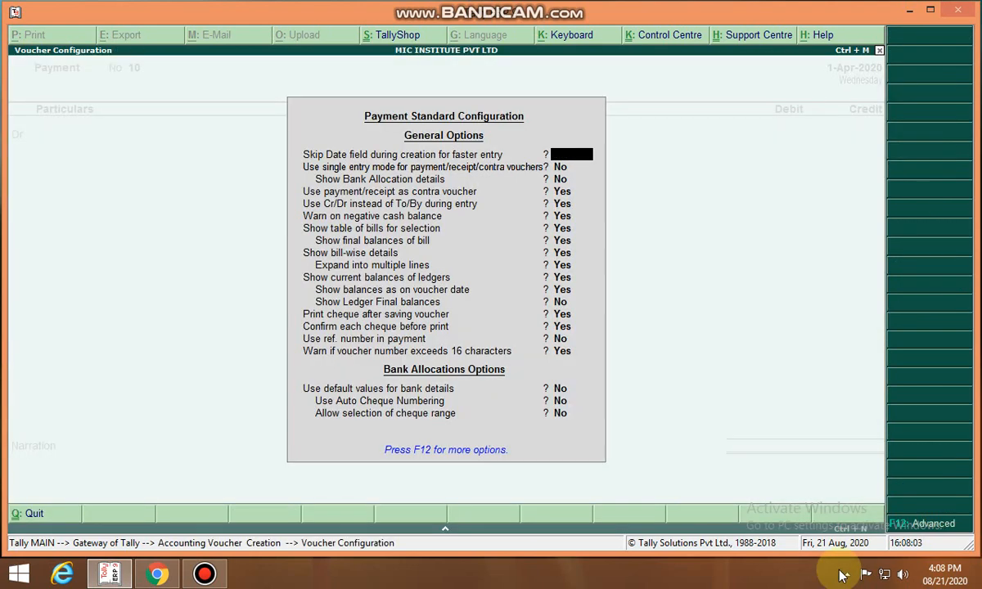
pyautogui.press('Escape')
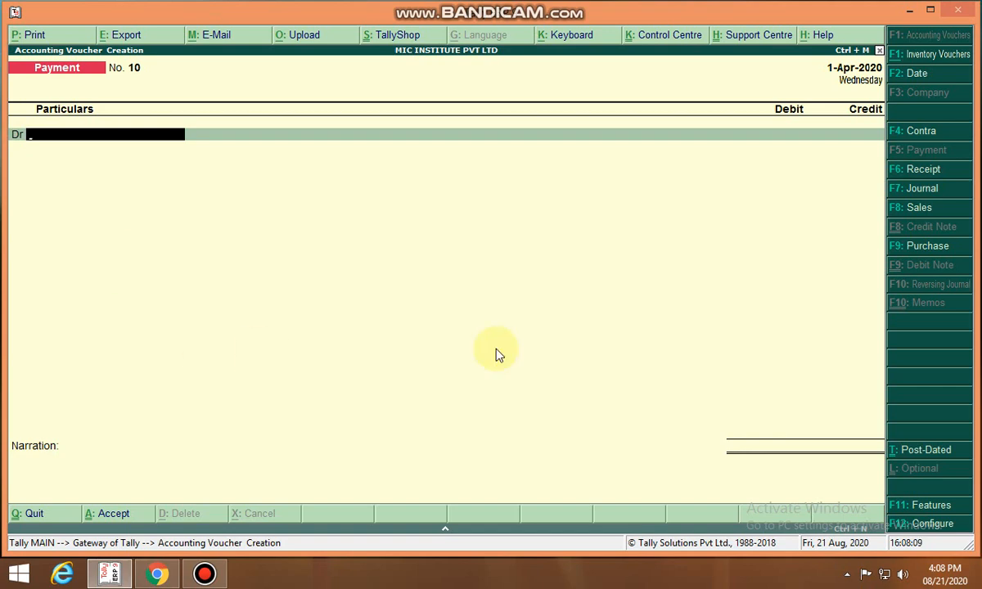
# Reopen the saved salary payment voucher and review its cost centre allocations for Salary A/c
pyautogui.press('pageup')
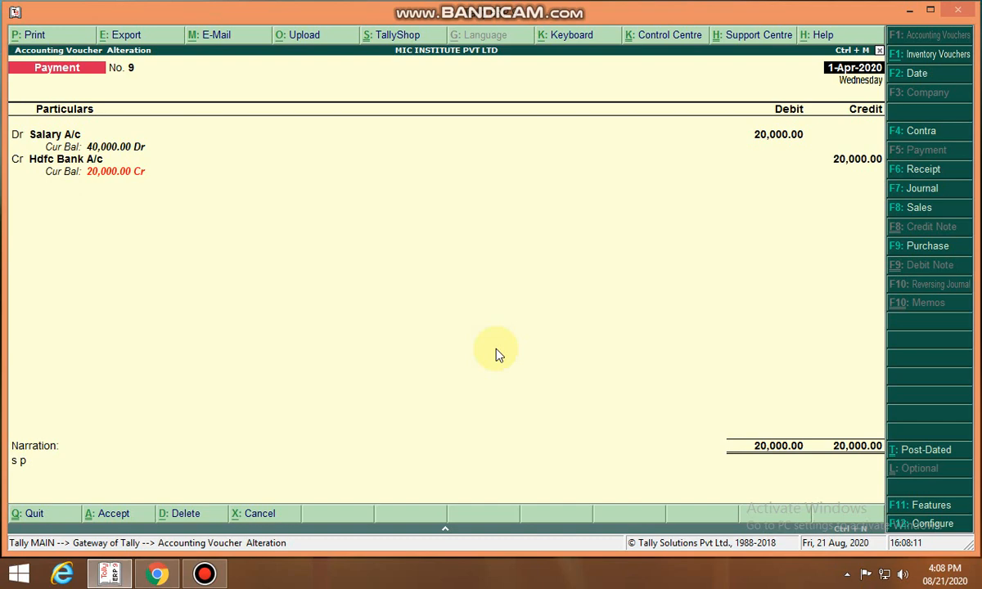
pyautogui.press('Return')
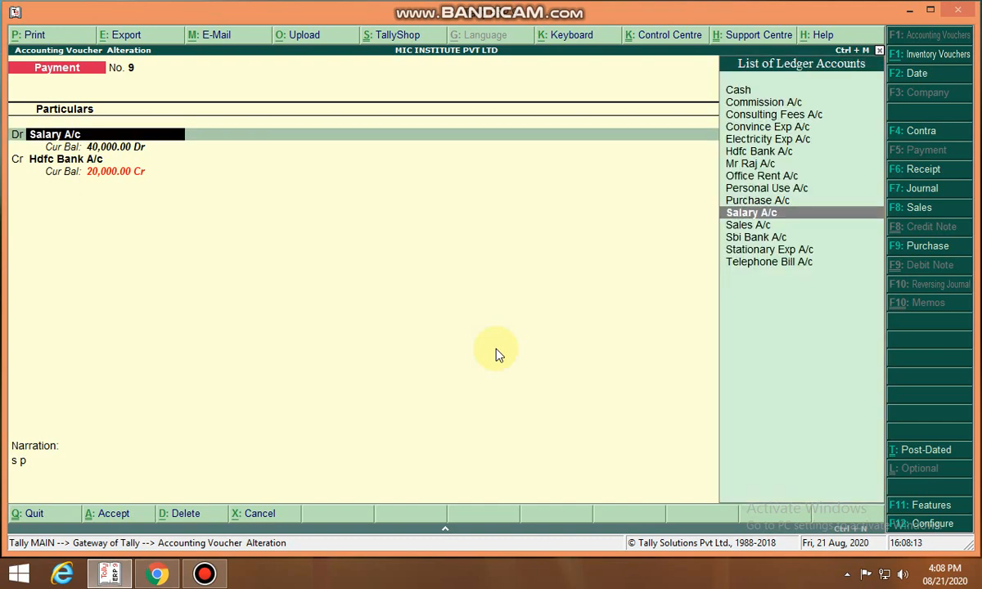
pyautogui.press('Return')
pyautogui.press('Return')
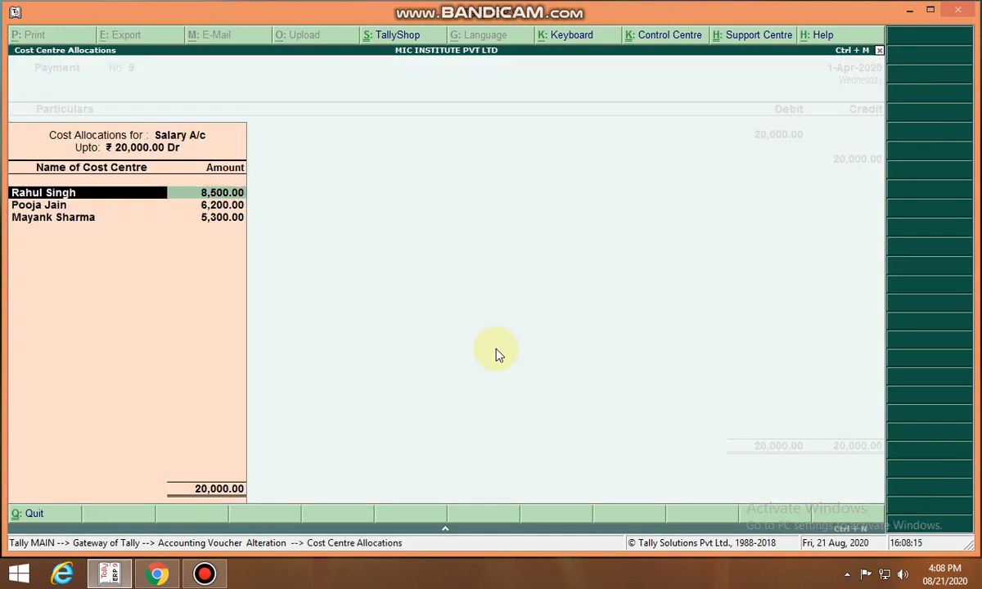
pyautogui.press('Return')
pyautogui.press('Return')
pyautogui.press('Return')
pyautogui.press('Return')
pyautogui.press('Return')
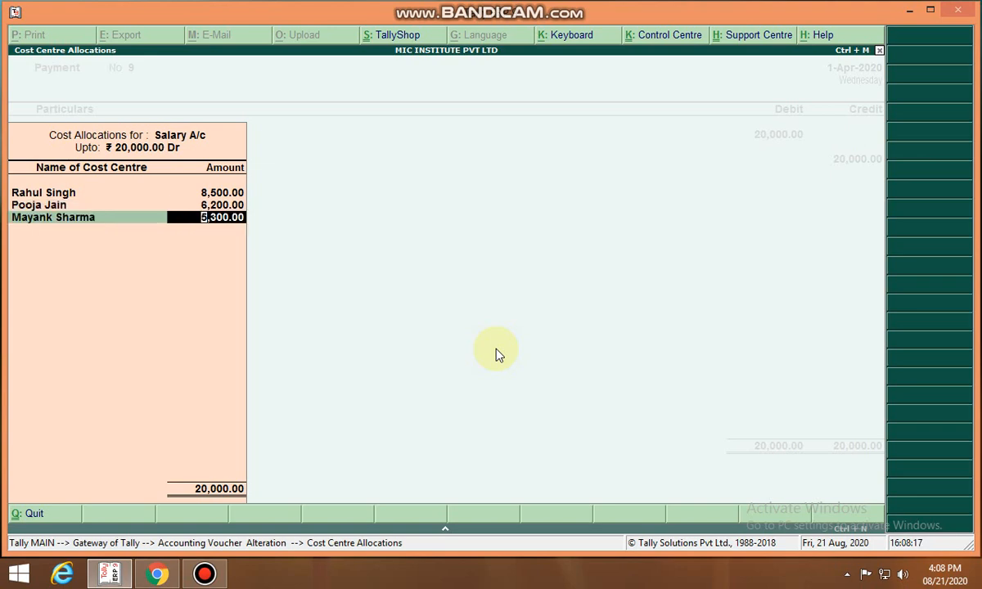
pyautogui.press('Return')
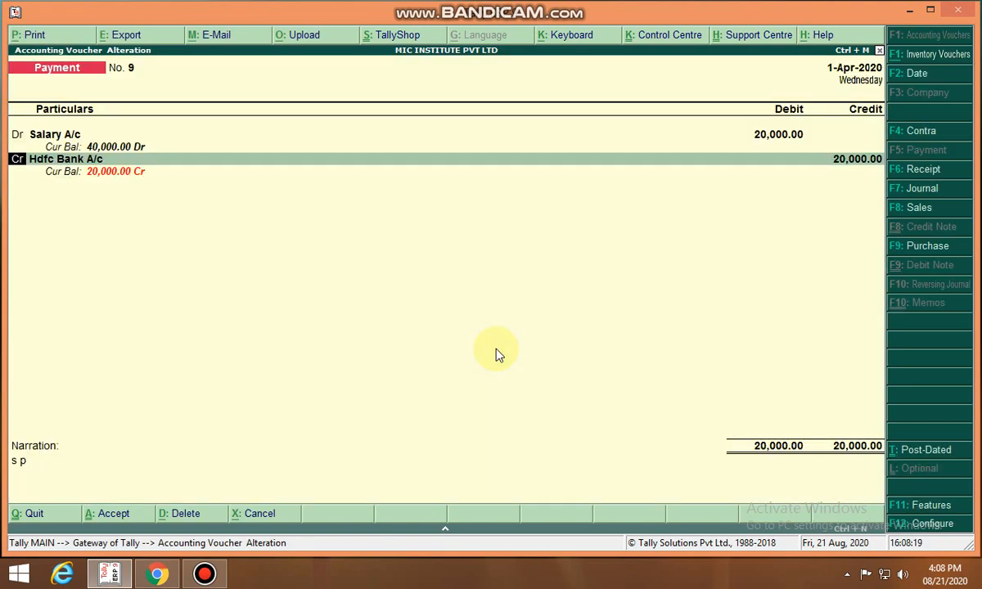
# Turn on Show cost centre details in the payment voucher's advanced configuration
pyautogui.press('Return')
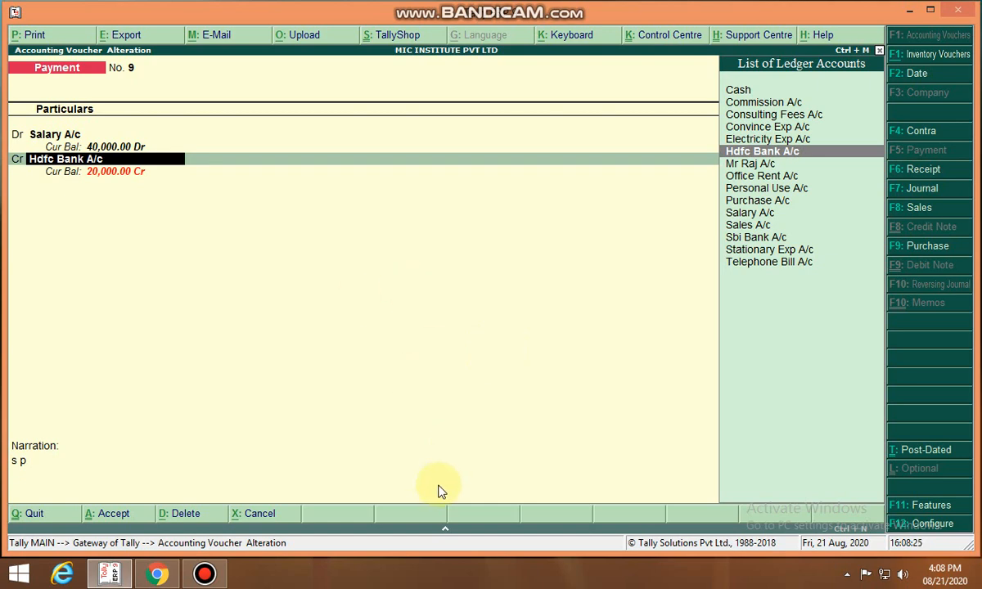
pyautogui.click(928, 524)
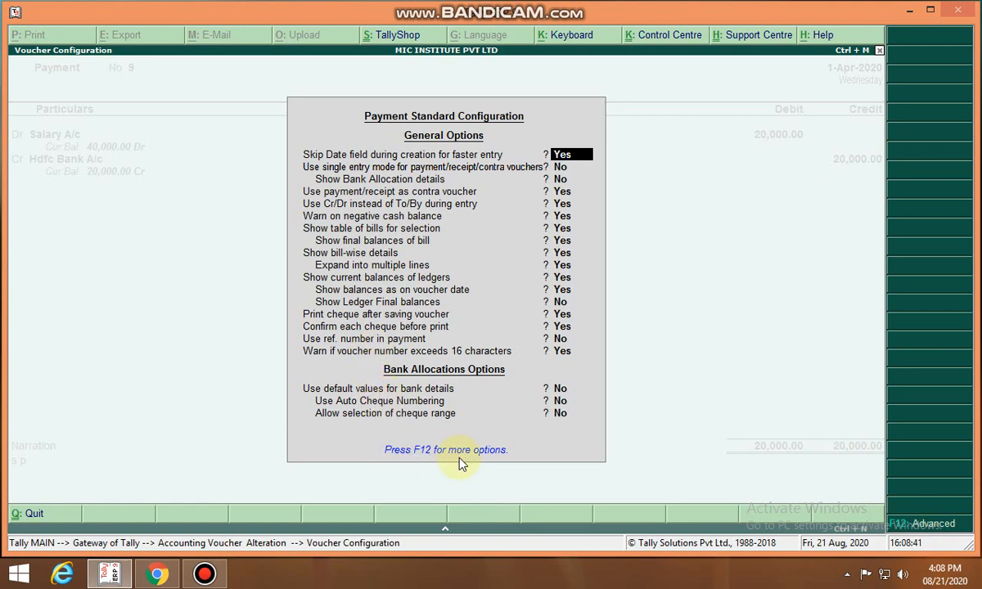
pyautogui.click(930, 528)
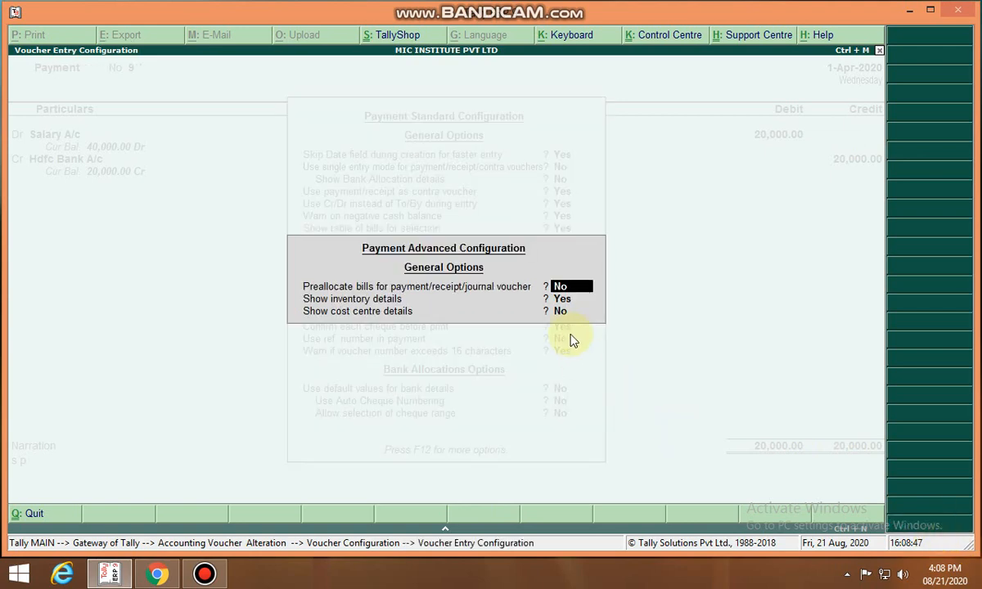
pyautogui.click(559, 311)
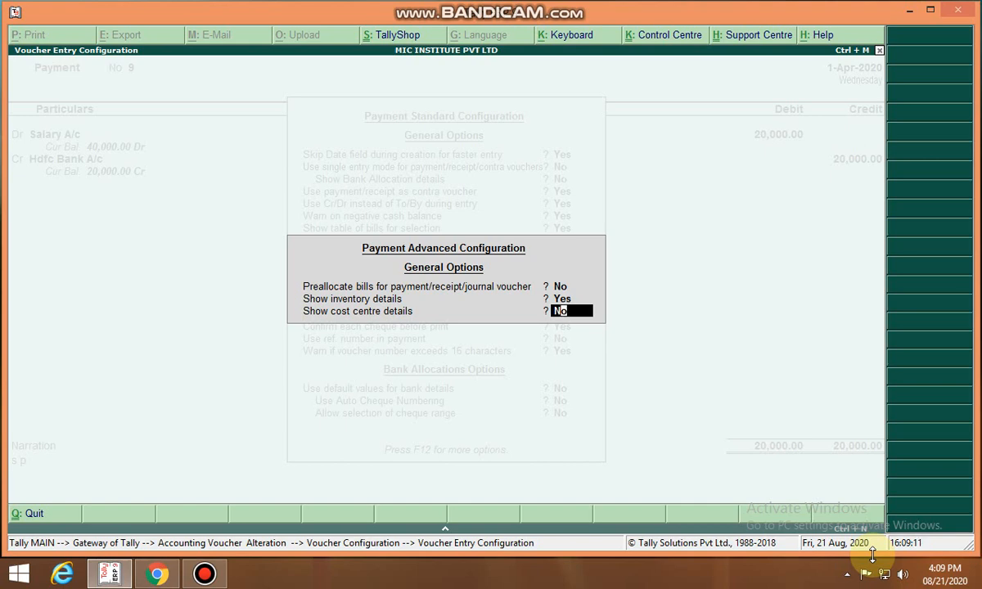
pyautogui.write('y')
pyautogui.press('Return')
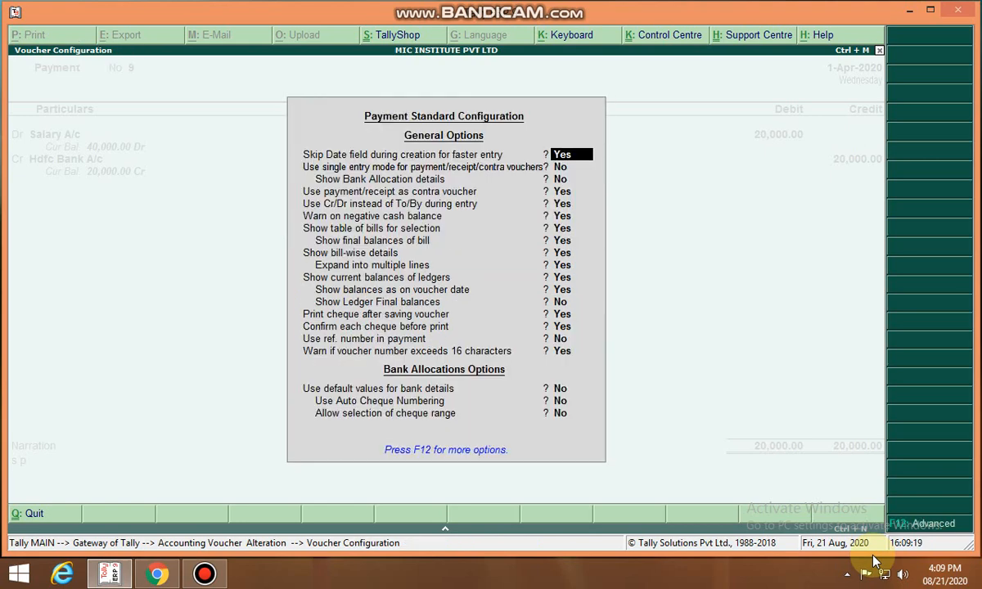
pyautogui.press('Return')
pyautogui.press('Return')
# Accept the salary payment voucher through its bank allocation, save it, and return to the Gateway of Tally
pyautogui.hotkey('ctrl', 'a')
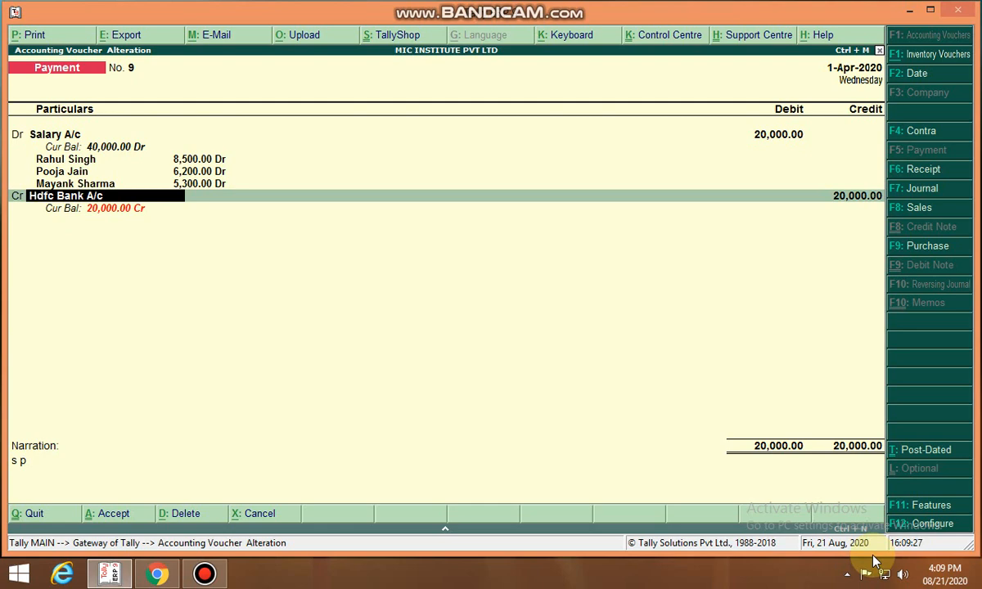
pyautogui.press('Return')
pyautogui.press('Return')
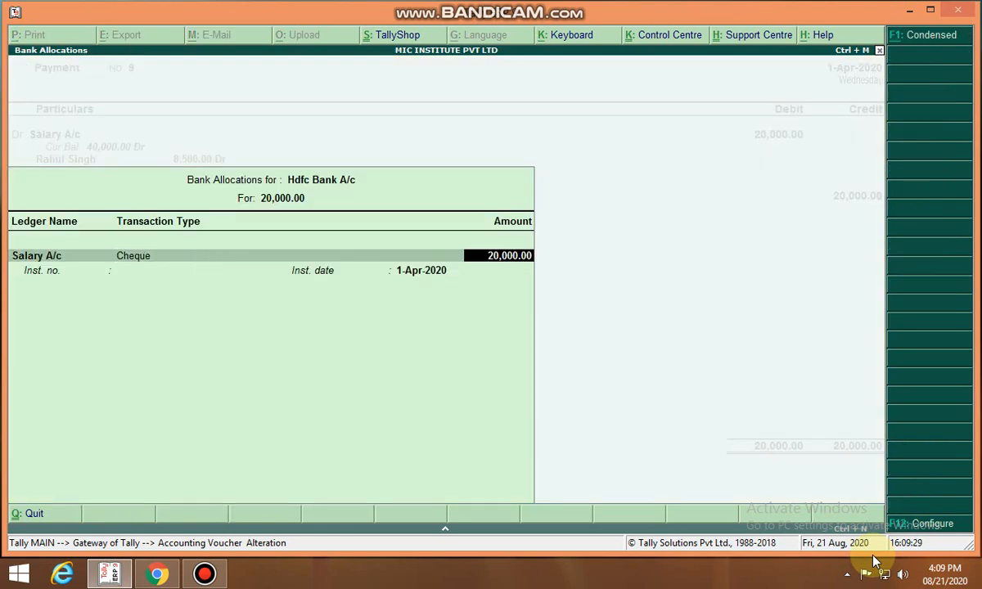
pyautogui.press('Return')
pyautogui.press('Return')
pyautogui.press('Return')
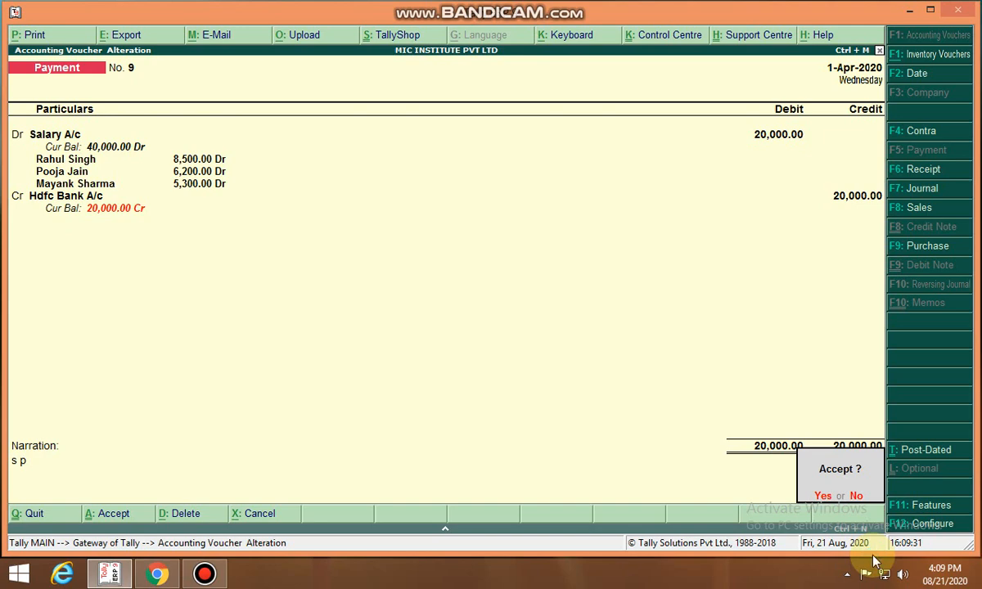
pyautogui.press('Return')
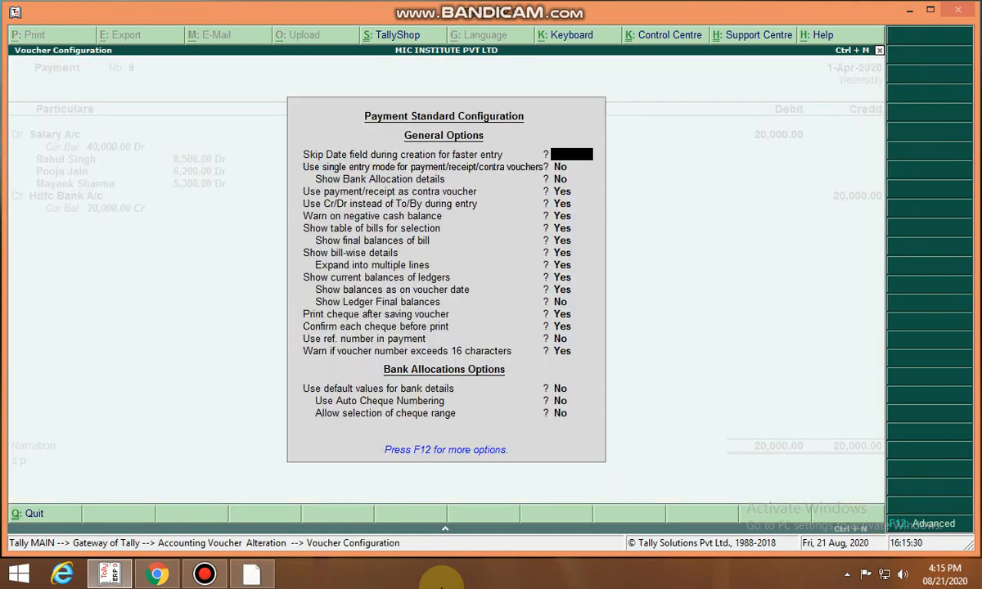
pyautogui.press('Escape')
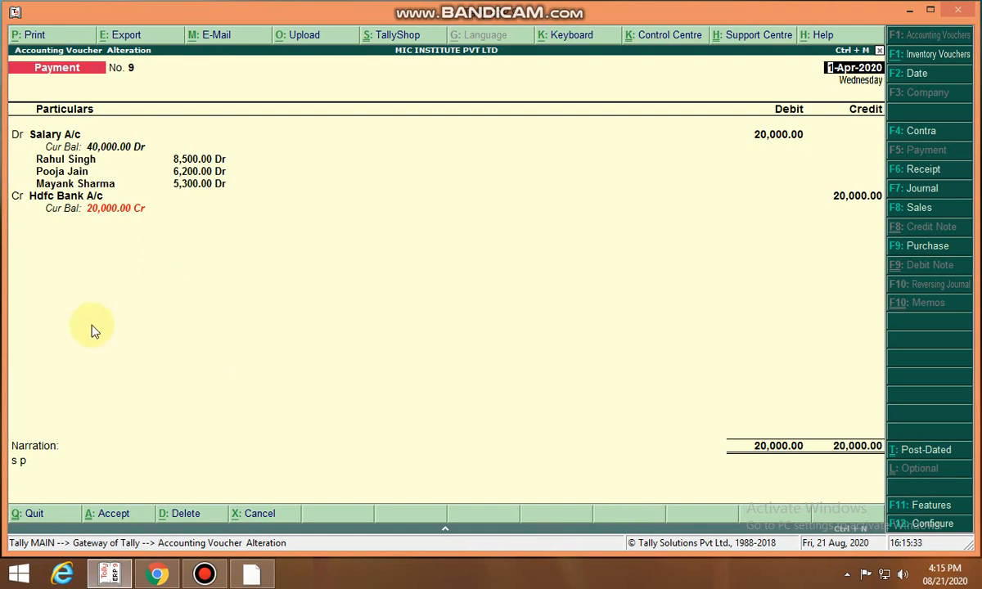
pyautogui.press('Escape')
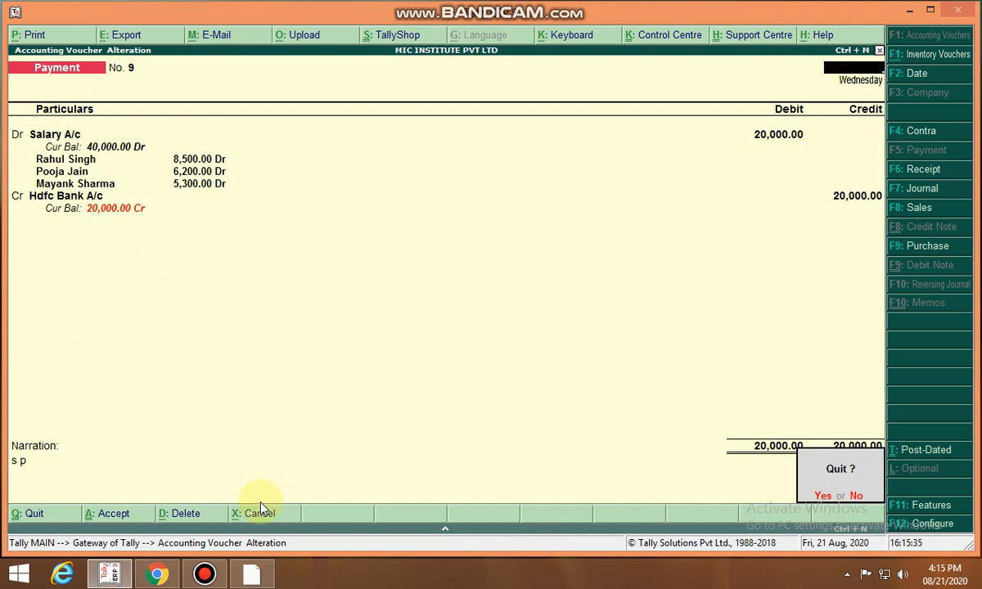
pyautogui.press('Return')
pyautogui.press('Escape')
pyautogui.press('Return')
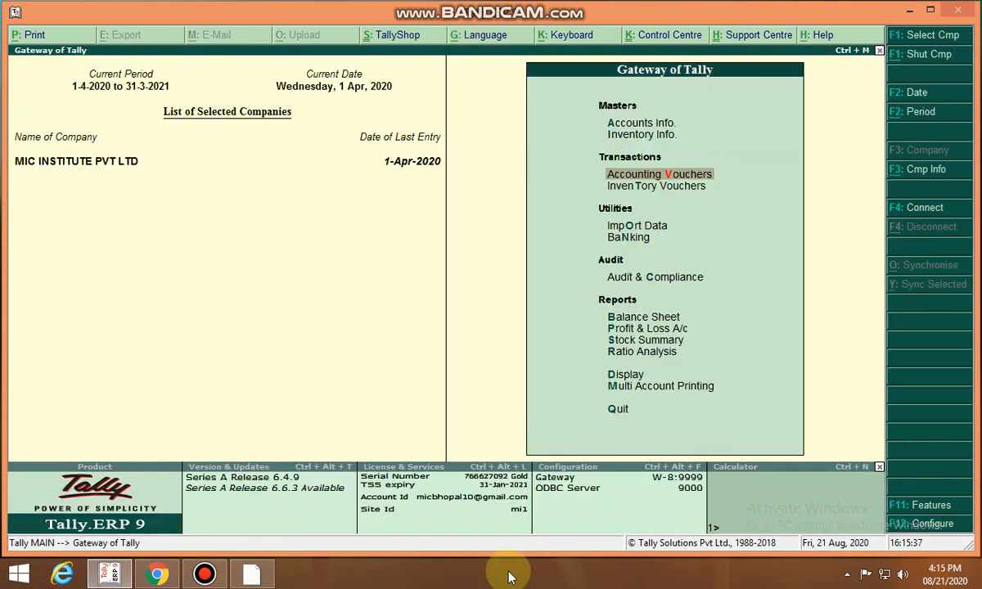
pyautogui.click(650, 376)
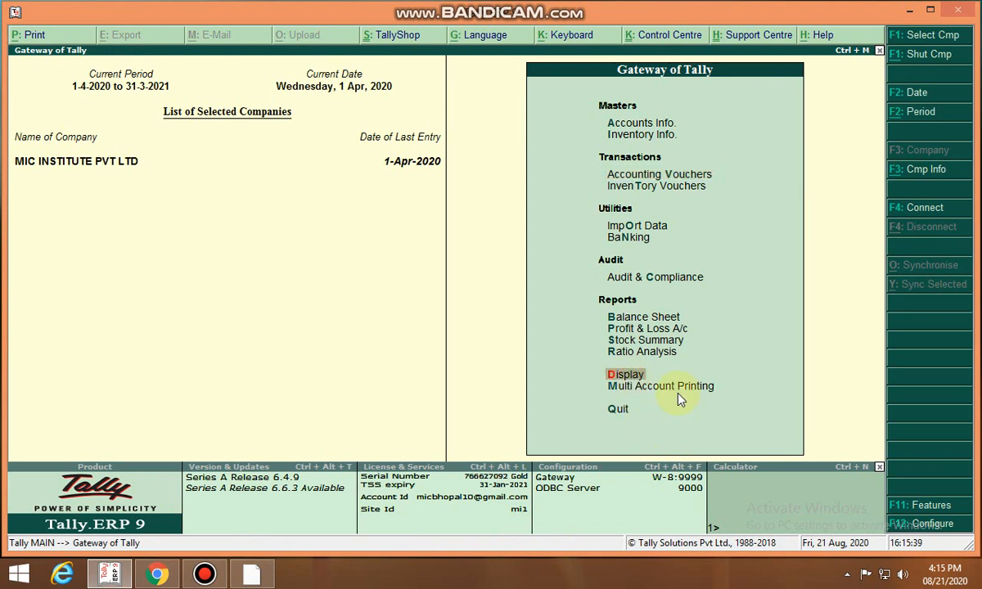
pyautogui.press('Return')
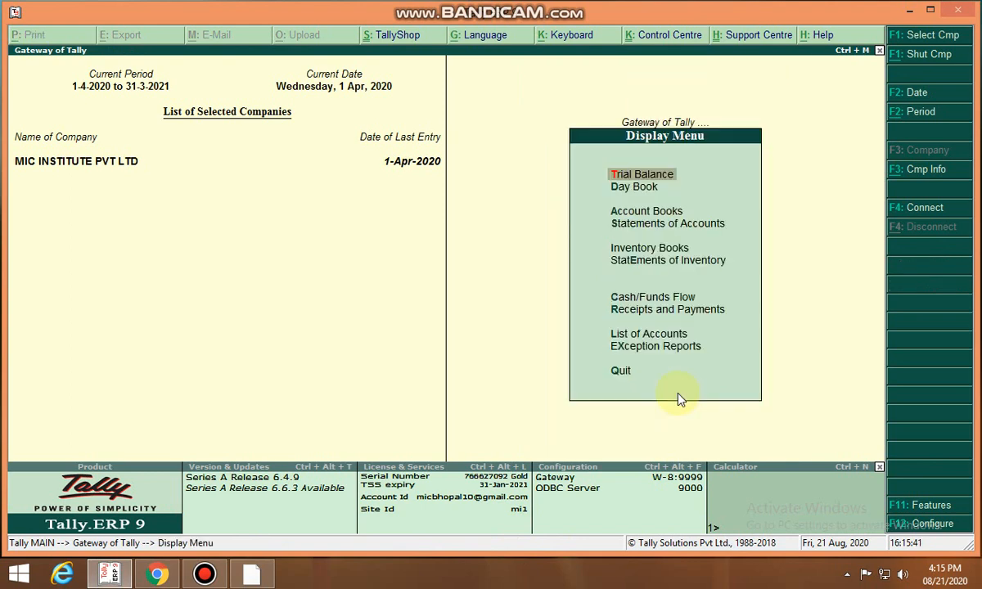
pyautogui.press('Down')
pyautogui.press('Down')
pyautogui.press('Down')
pyautogui.press('Return')
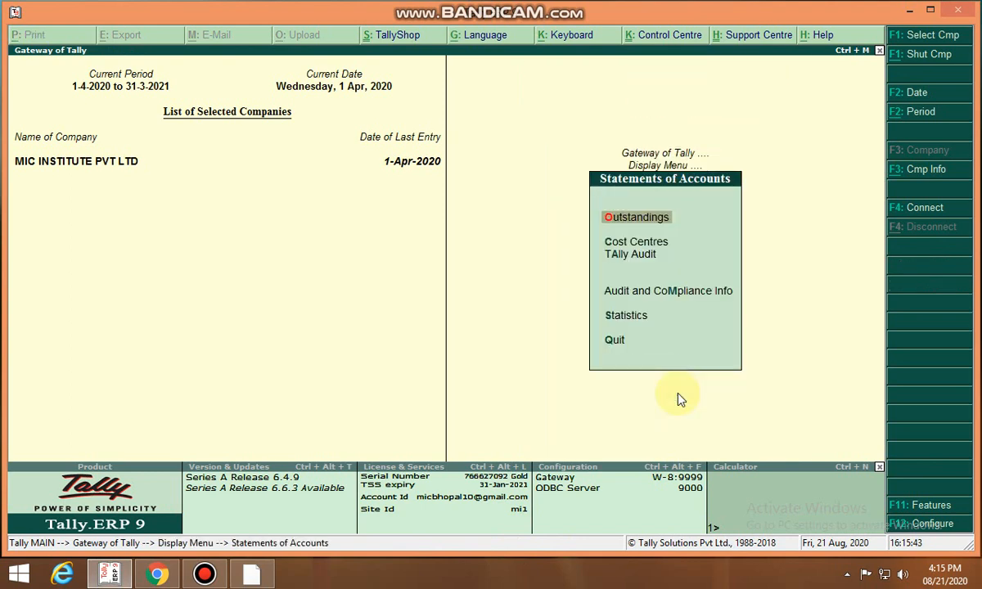
pyautogui.press('Down')
pyautogui.press('Return')
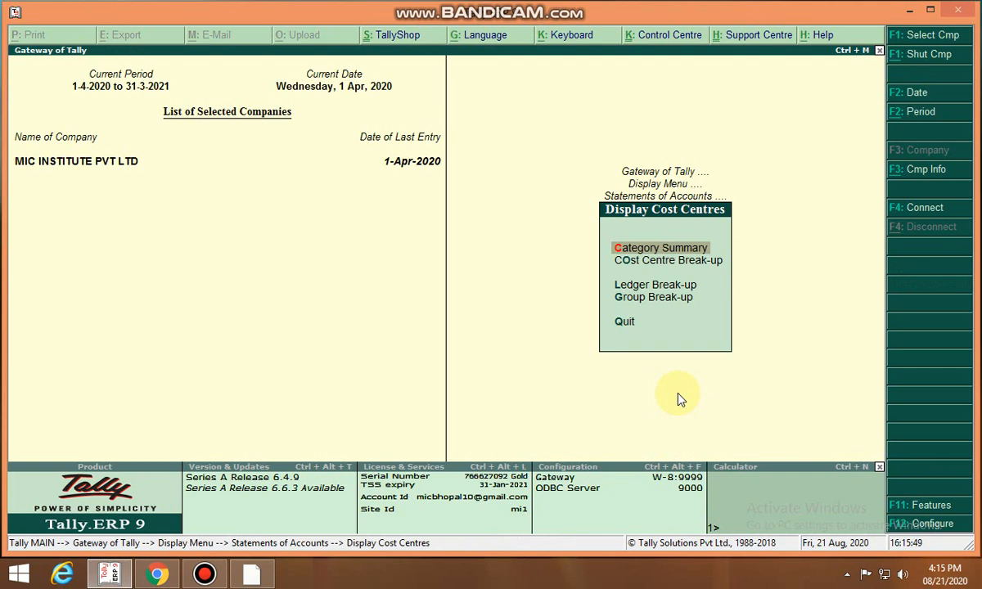
pyautogui.press('Down')
pyautogui.press('Down')
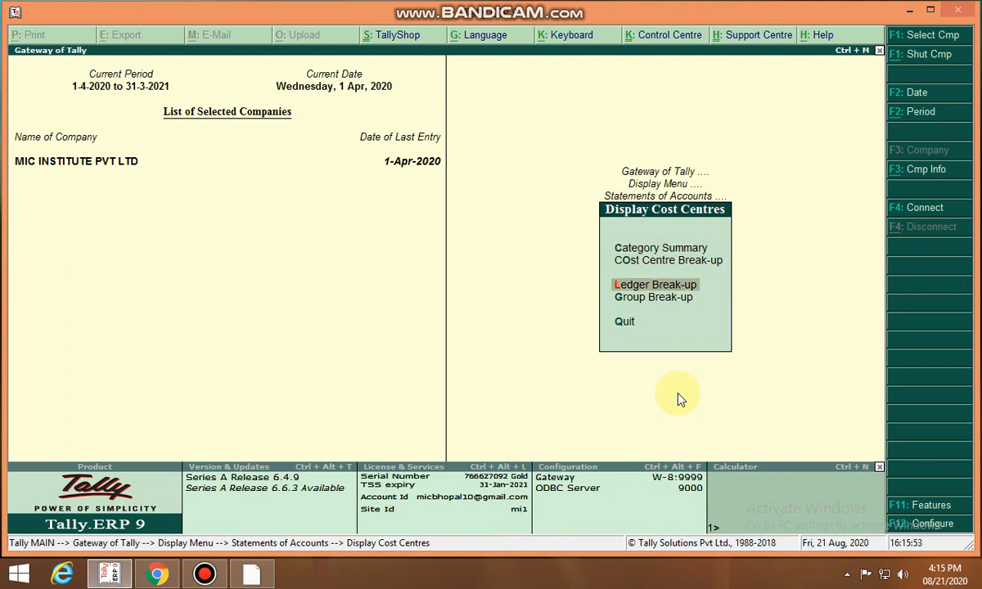
pyautogui.press('Up')
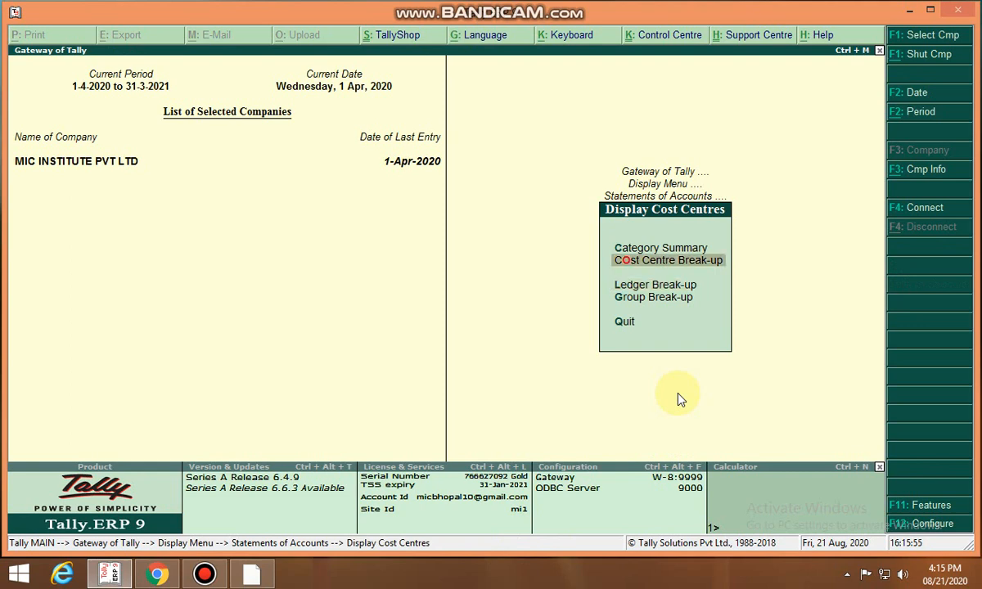
pyautogui.press('Return')
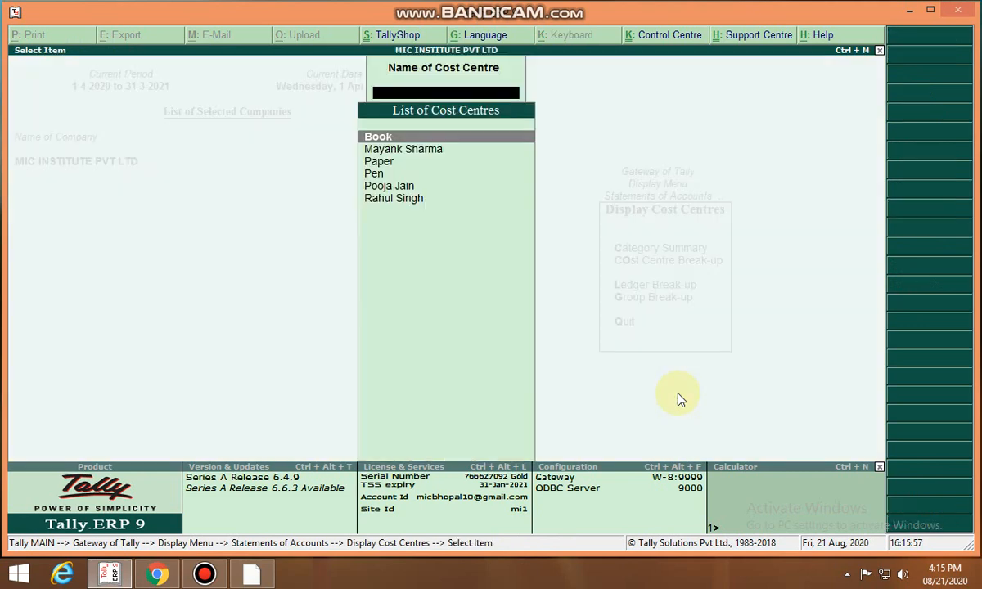
pyautogui.press('Down')
pyautogui.press('Return')
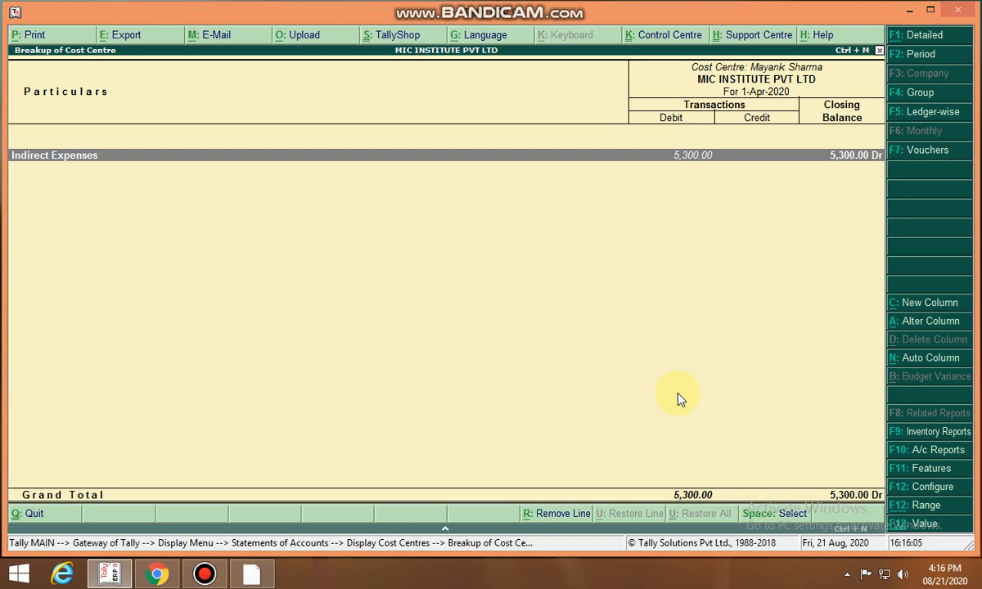
pyautogui.press('Return')
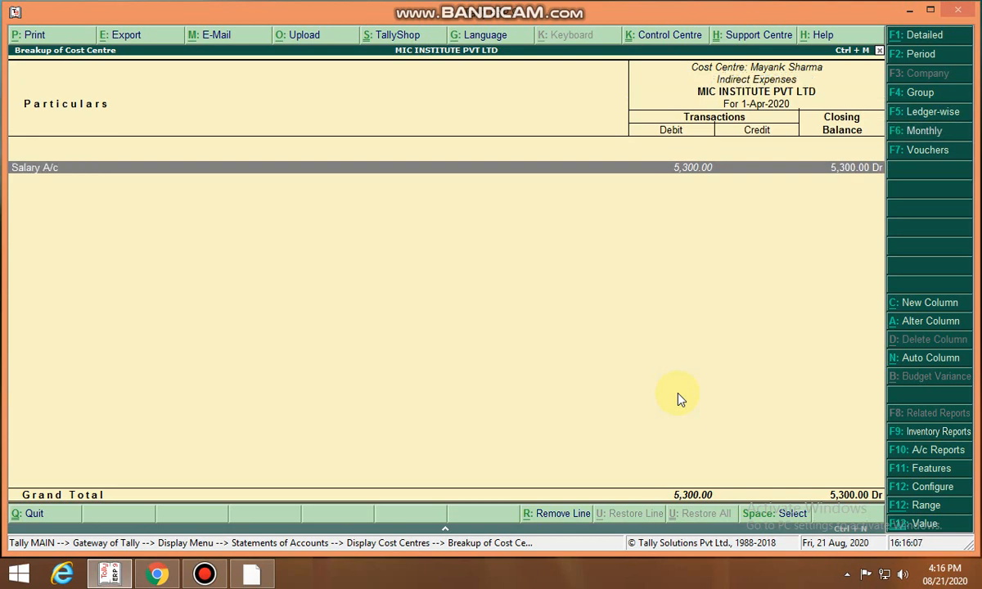
pyautogui.press('Return')
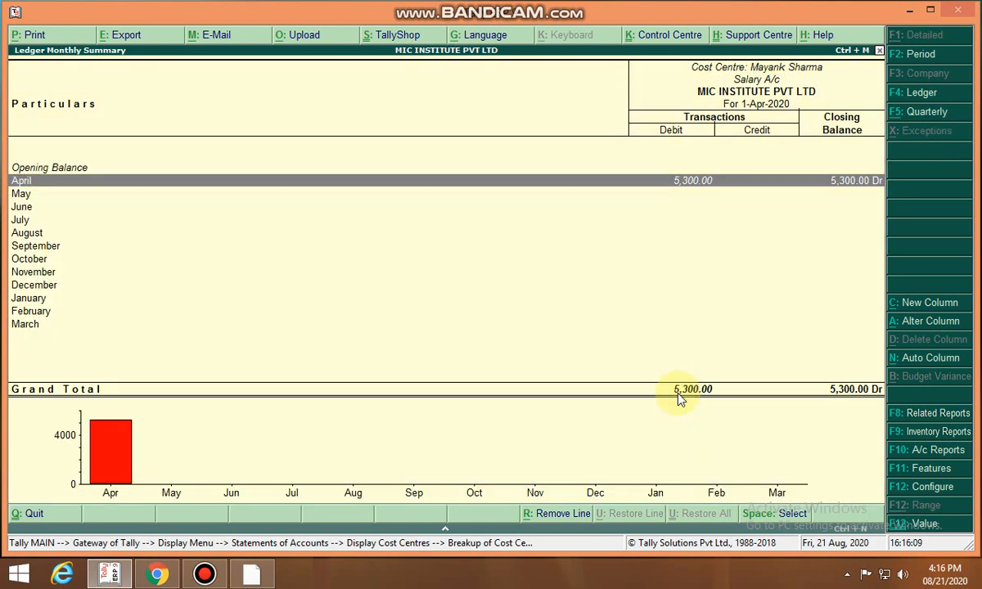
pyautogui.press('Return')
pyautogui.press('Return')
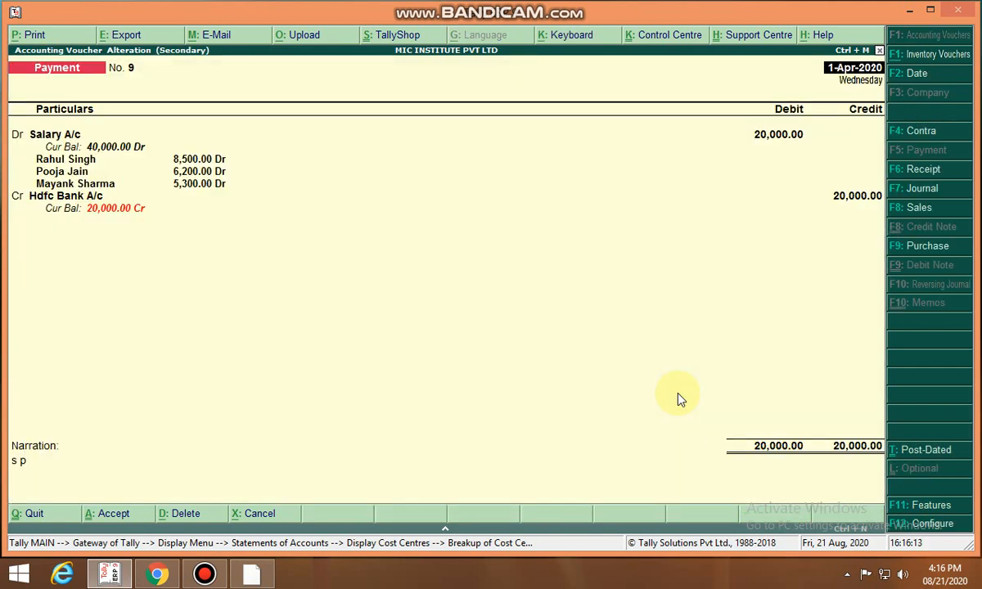
pyautogui.press('Escape')
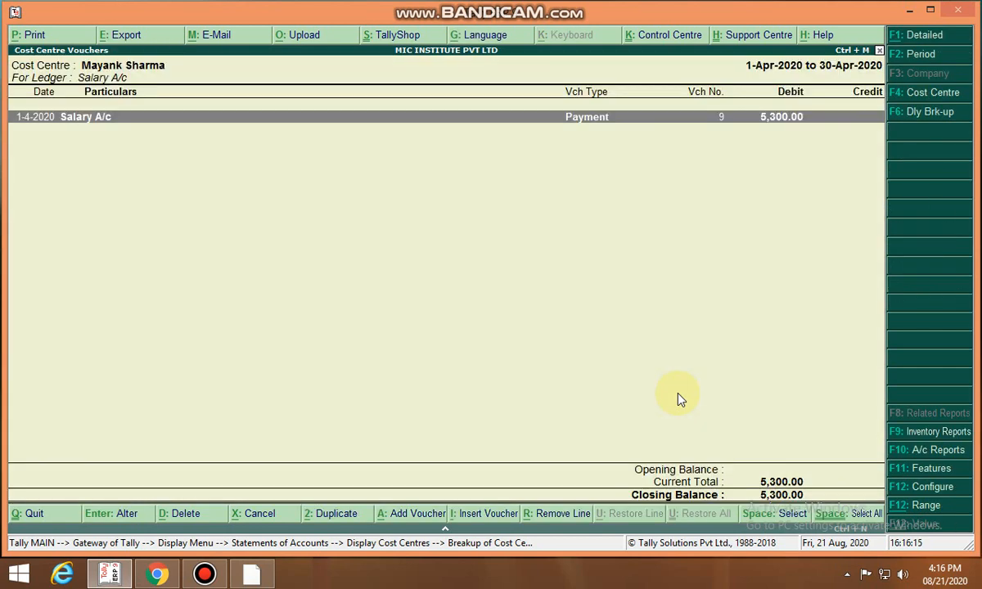
pyautogui.press('Escape')
pyautogui.press('Escape')
pyautogui.press('Escape')
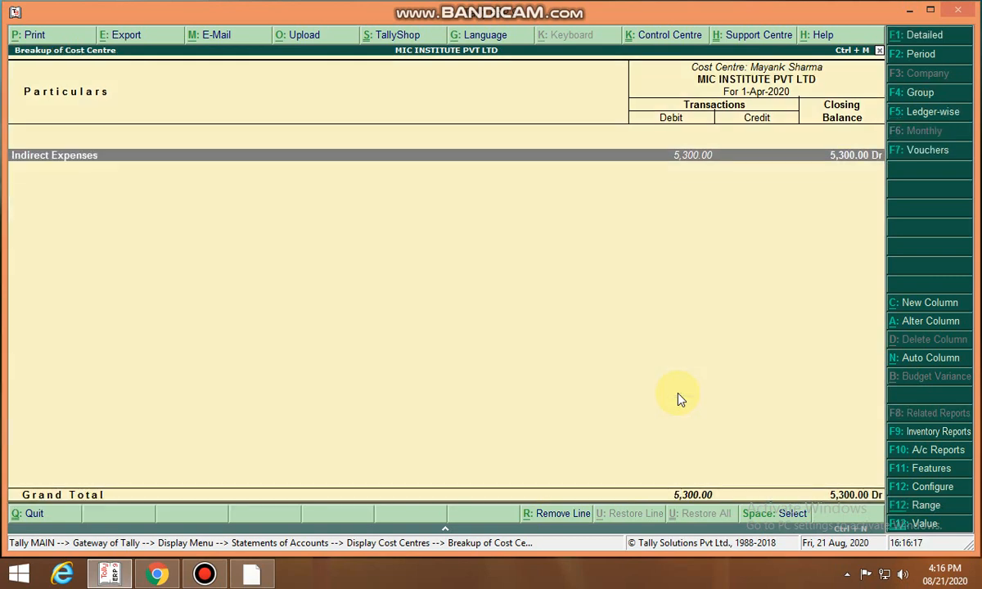
pyautogui.press('Escape')
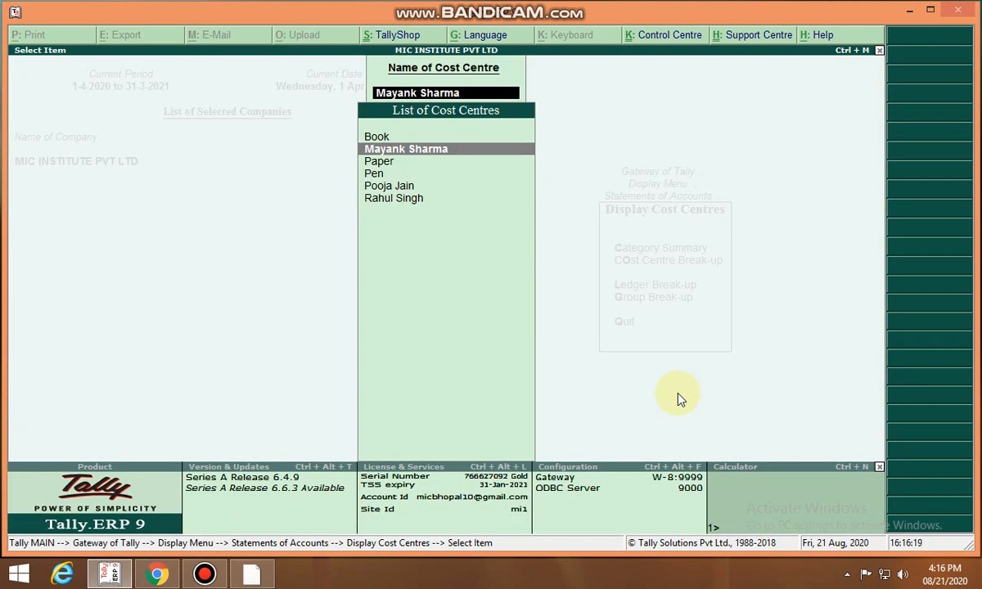
# View the Cost Centre Break-up for the Paper cost centre
pyautogui.press('Down')
pyautogui.press('Return')
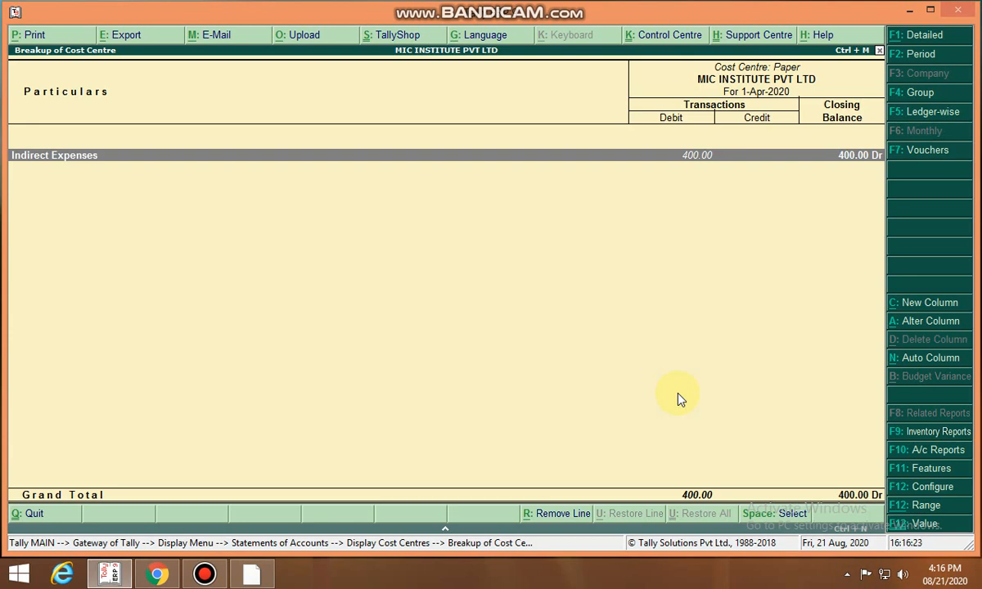
pyautogui.press('Escape')
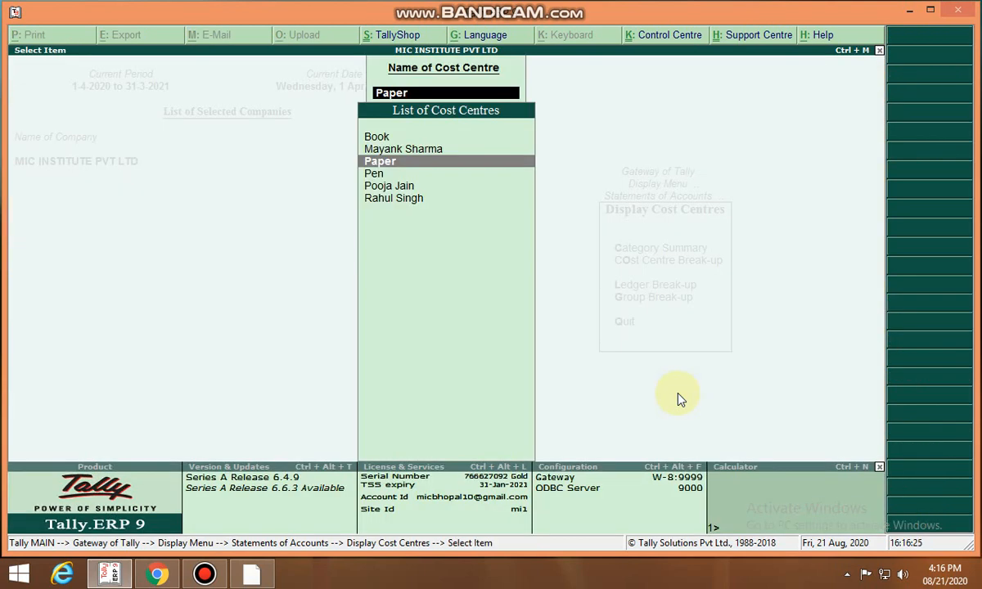
pyautogui.press('Down')
pyautogui.press('Down')
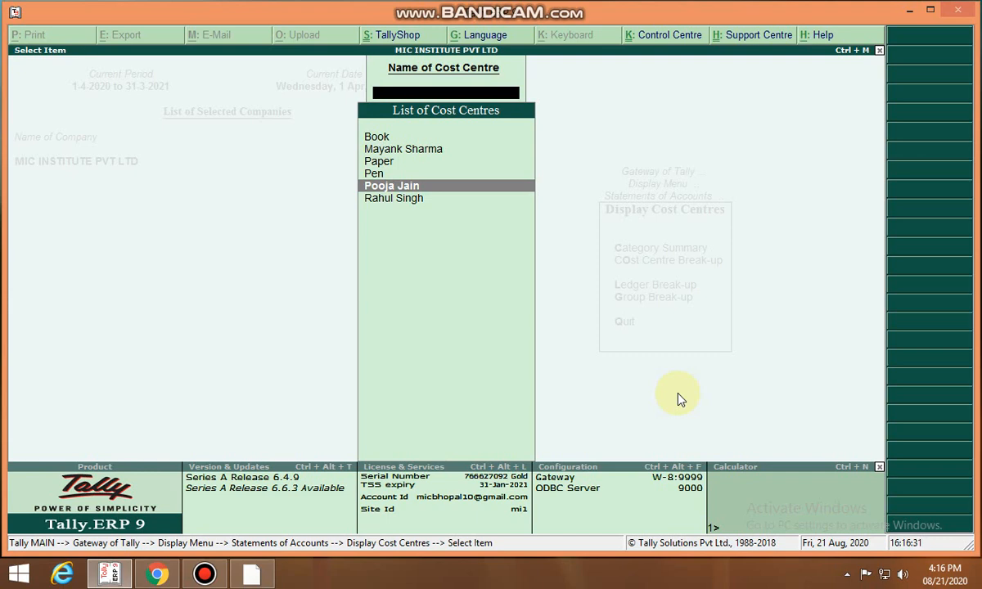
pyautogui.press('Escape')
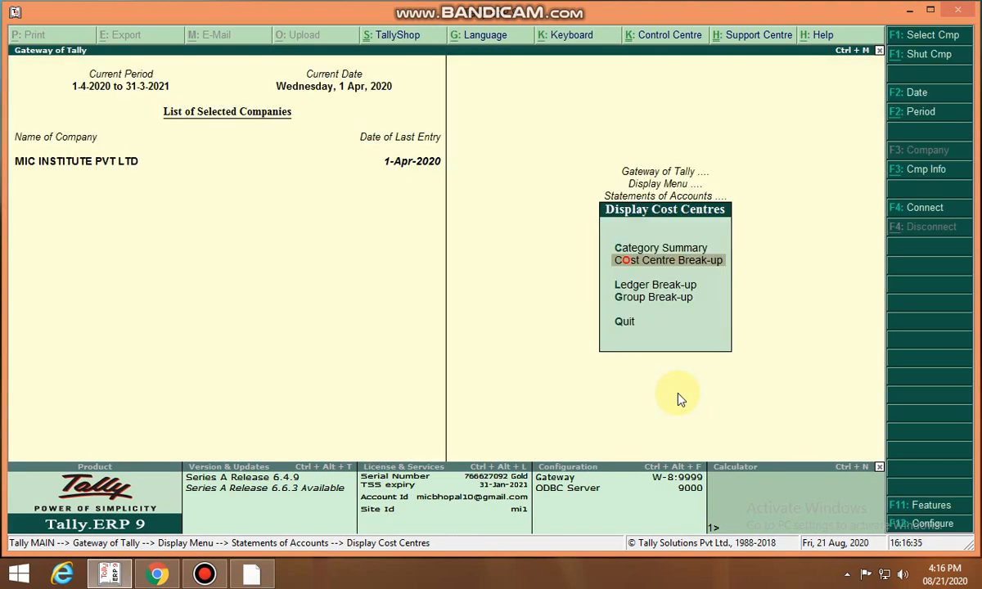
# Open the Ledger Break-up report for Salary A/c and review its cost centre rows
pyautogui.press('Down')
pyautogui.press('Return')
pyautogui.press('Down')
pyautogui.press('Down')
pyautogui.press('Down')
pyautogui.press('Down')
pyautogui.press('Down')
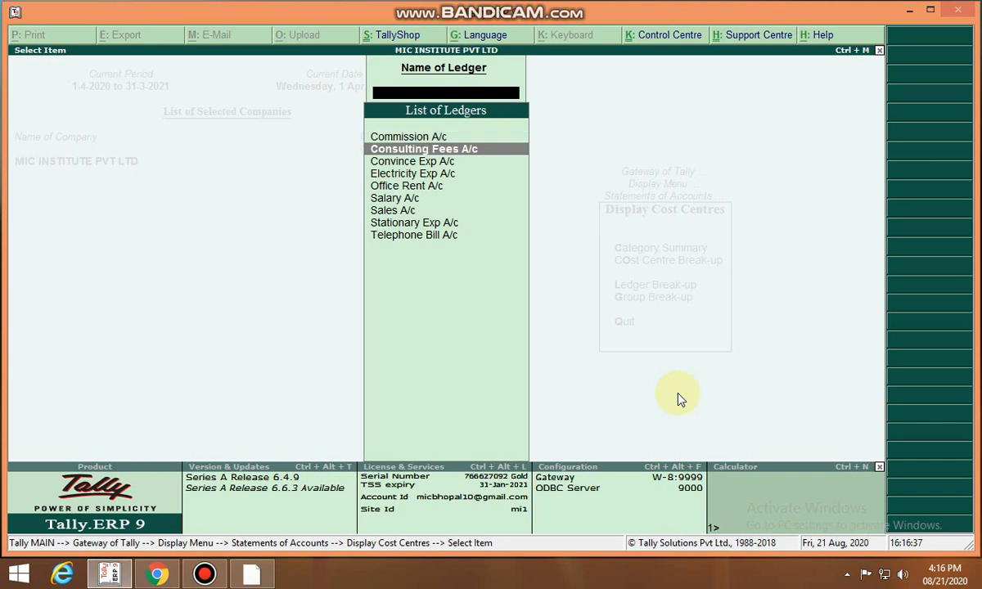
pyautogui.press('Return')
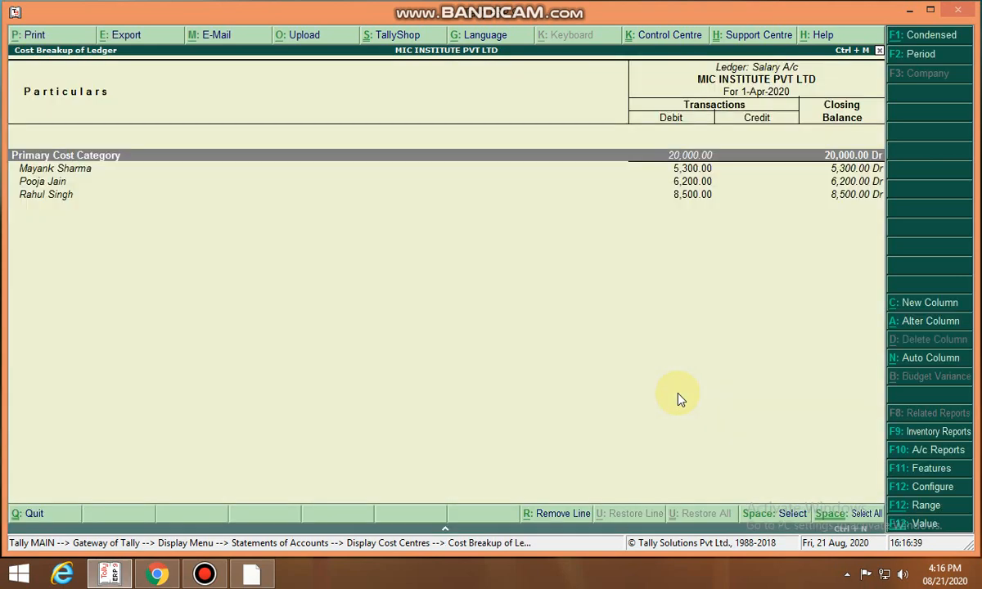
pyautogui.press('Down')
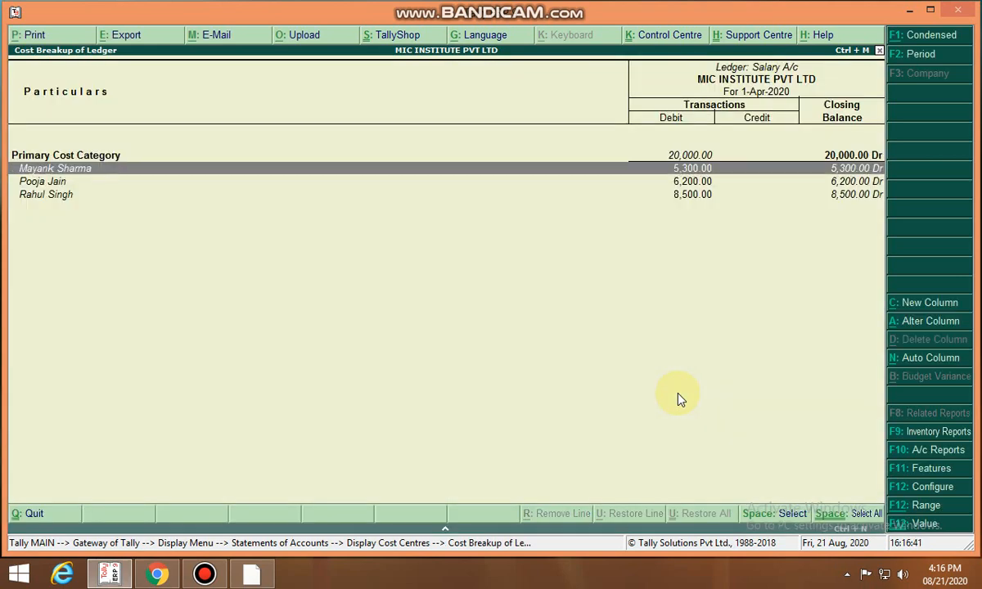
pyautogui.press('Down')
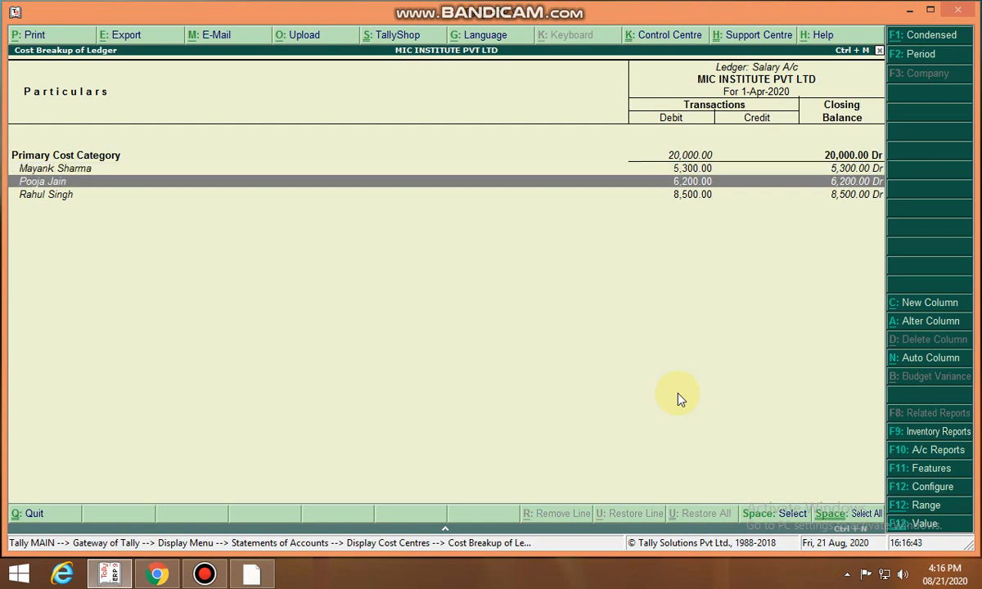
pyautogui.press('Up')
pyautogui.press('Down')
pyautogui.press('Down')
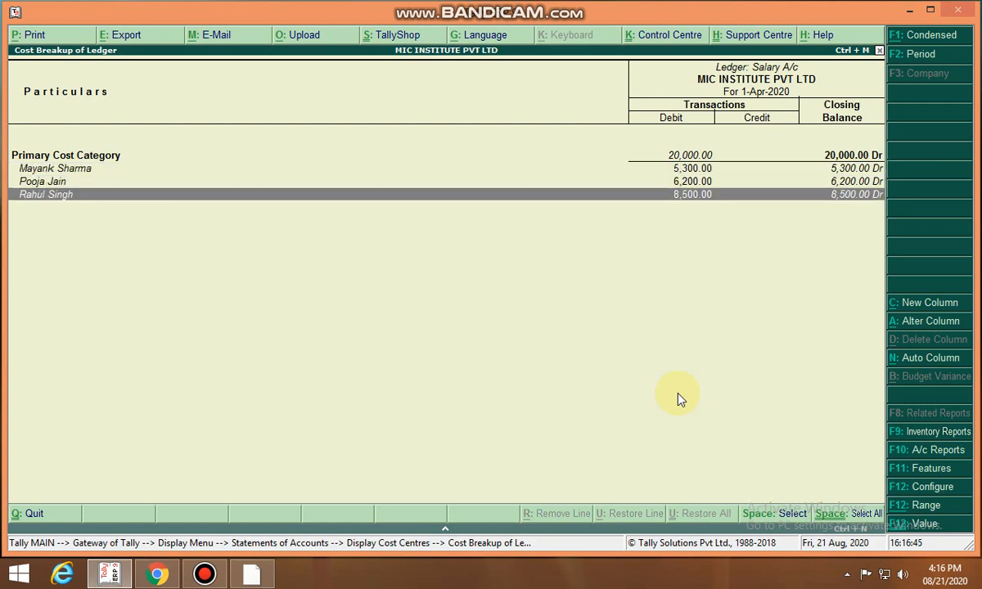
# Open the group selection for the Group Break-up report and browse the list of groups without choosing one
pyautogui.press('Escape')
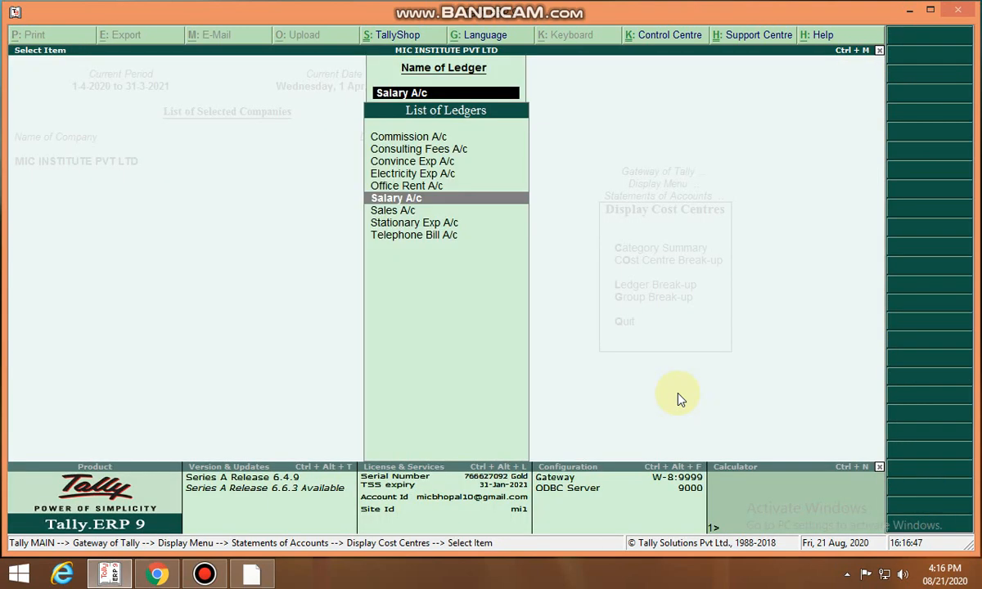
pyautogui.press('Escape')
pyautogui.press('Escape')
pyautogui.press('Down')
pyautogui.press('Return')
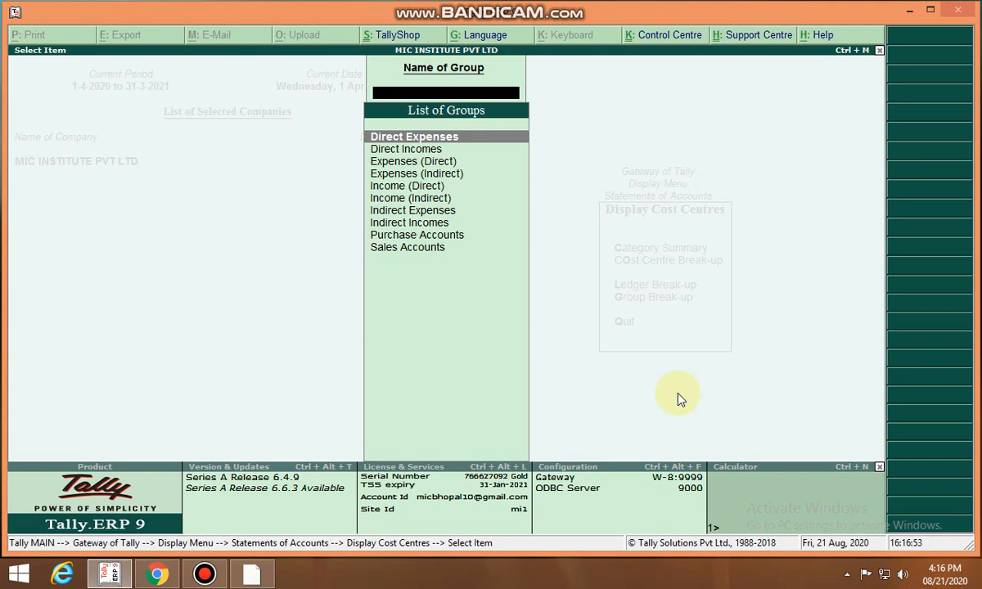
pyautogui.press('Down')
pyautogui.press('Down')
pyautogui.press('Down')
pyautogui.press('Up')
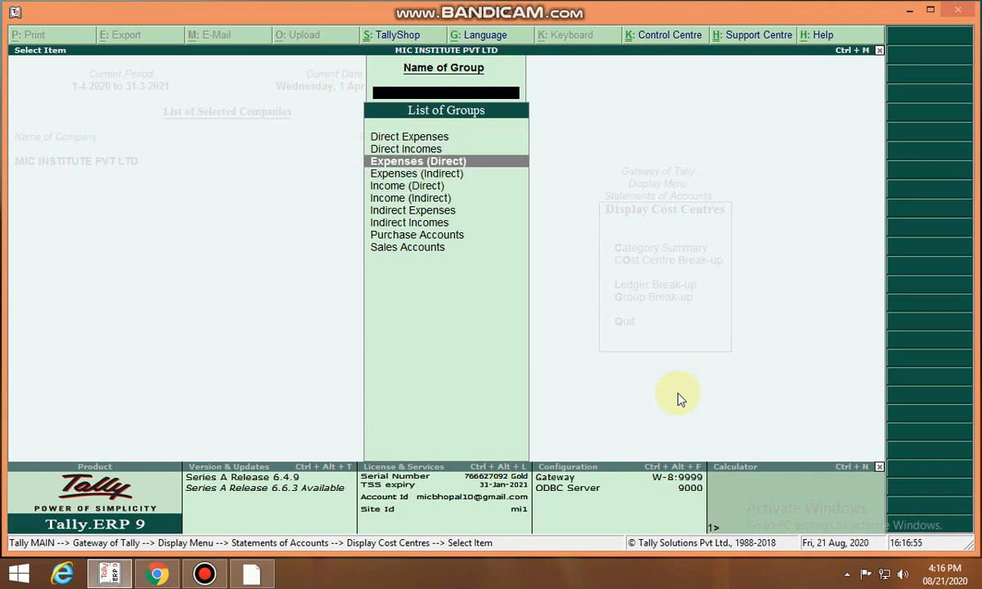
pyautogui.press('Up')
pyautogui.press('Up')
pyautogui.press('Down')
pyautogui.press('Down')
pyautogui.press('Down')
pyautogui.press('Down')
pyautogui.press('Down')
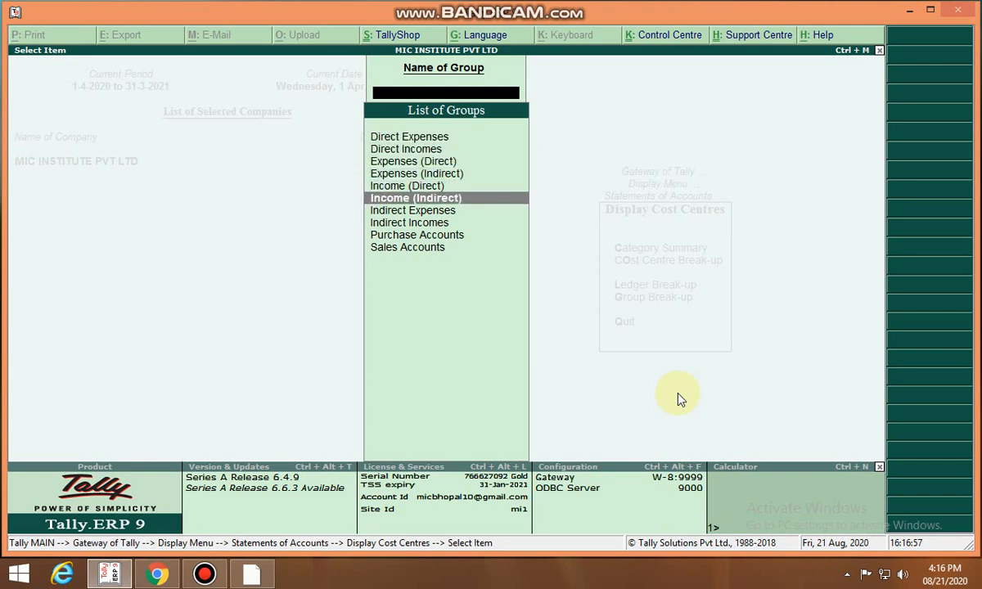
pyautogui.press('Down')
pyautogui.press('Down')
pyautogui.press('Down')
pyautogui.press('Down')
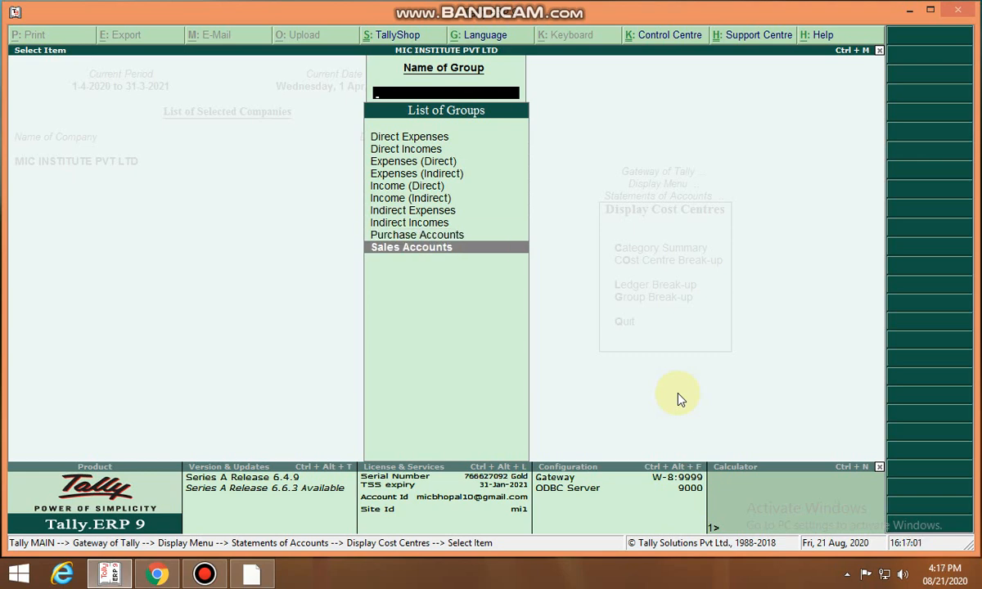
pyautogui.press('Escape')
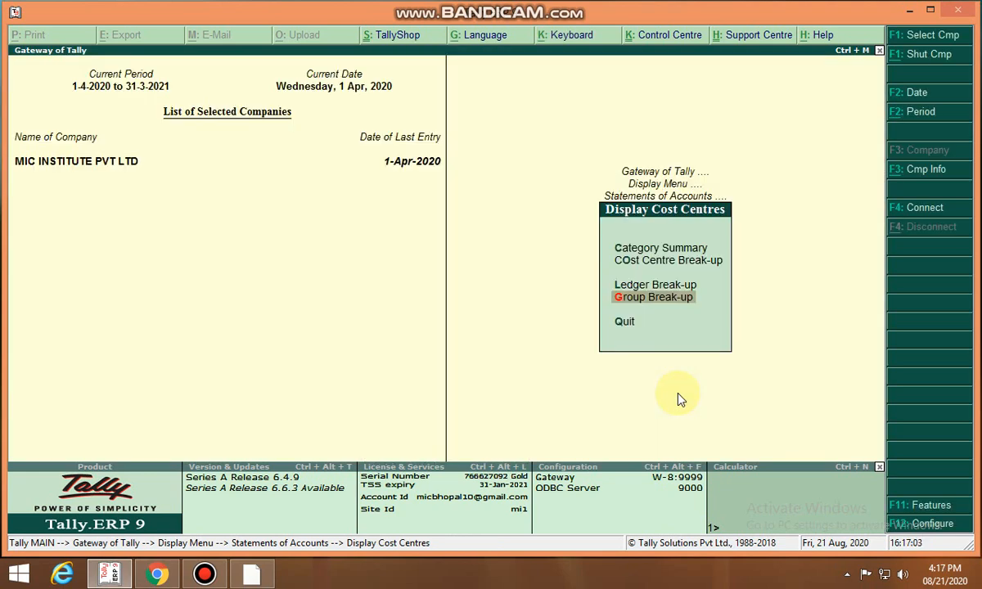
pyautogui.press('Escape')
pyautogui.press('Escape')
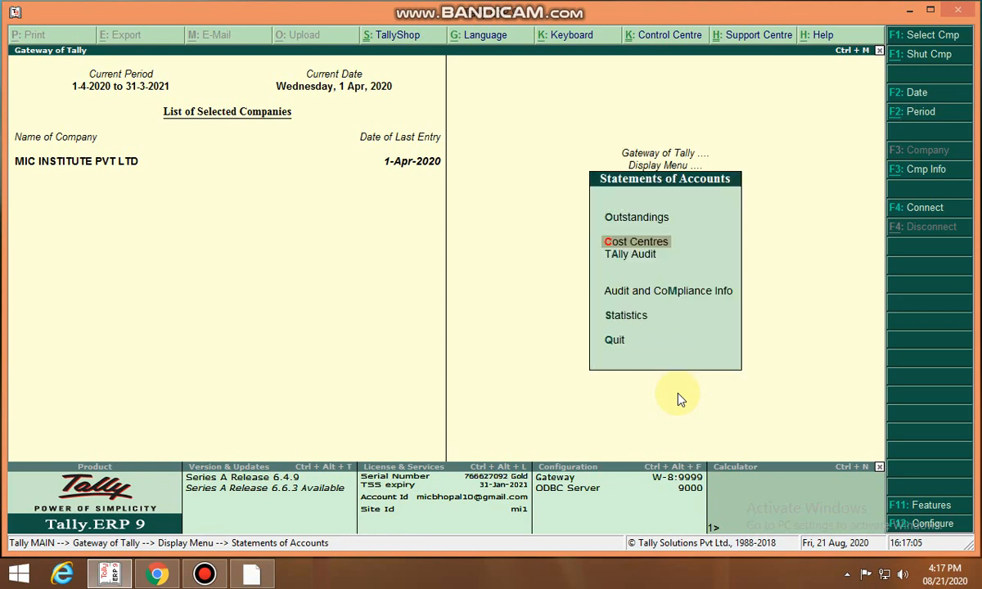
pyautogui.press('Escape')
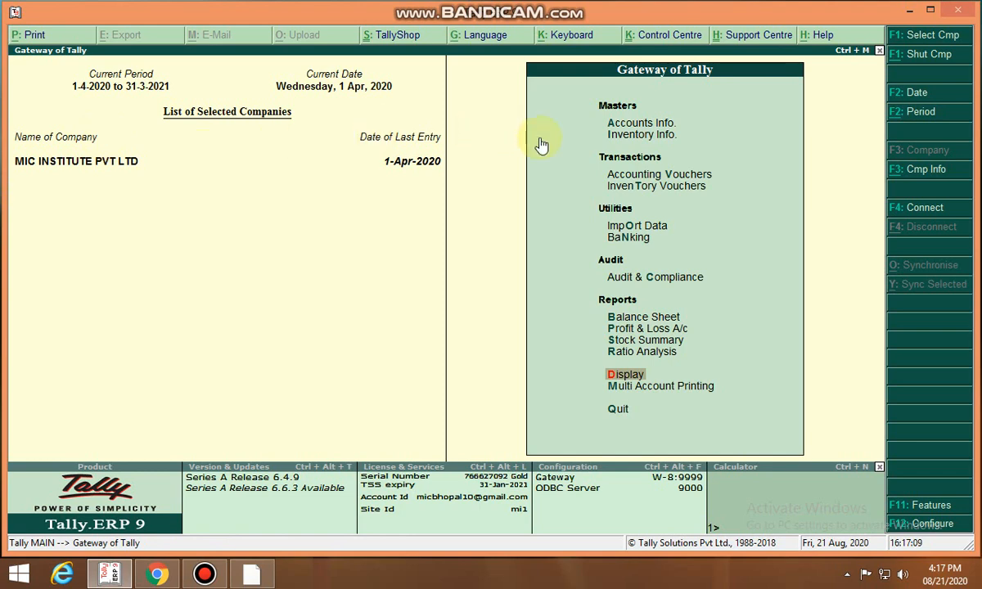
pyautogui.click(621, 127)
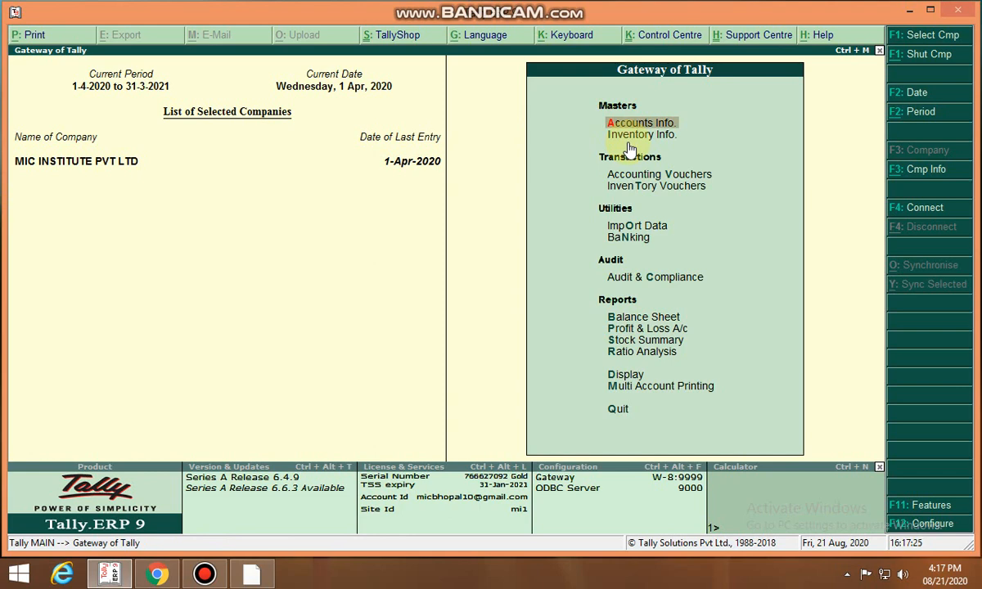
pyautogui.press('Return')
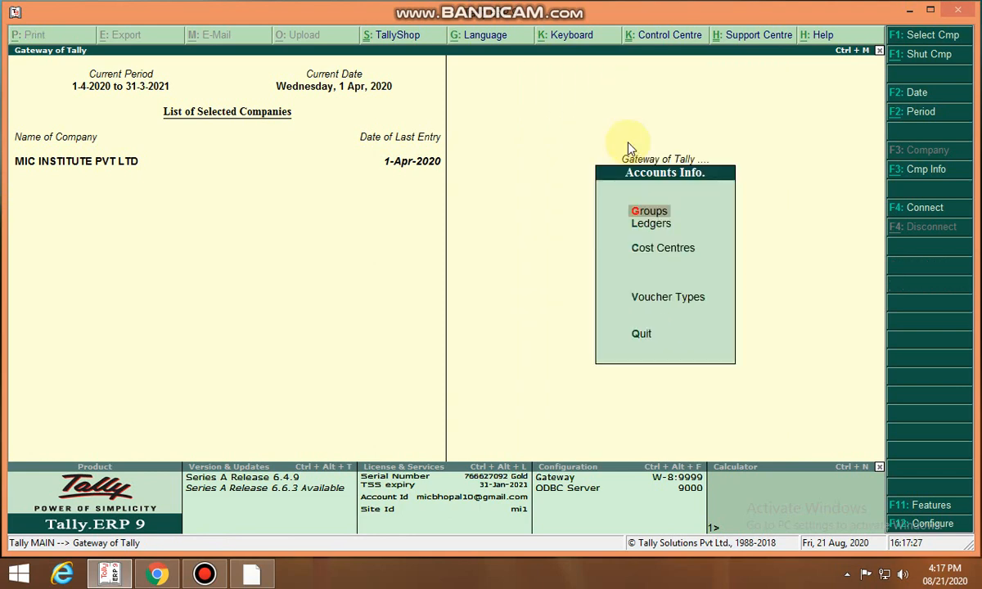
pyautogui.press('Down')
pyautogui.press('Down')
pyautogui.press('Escape')
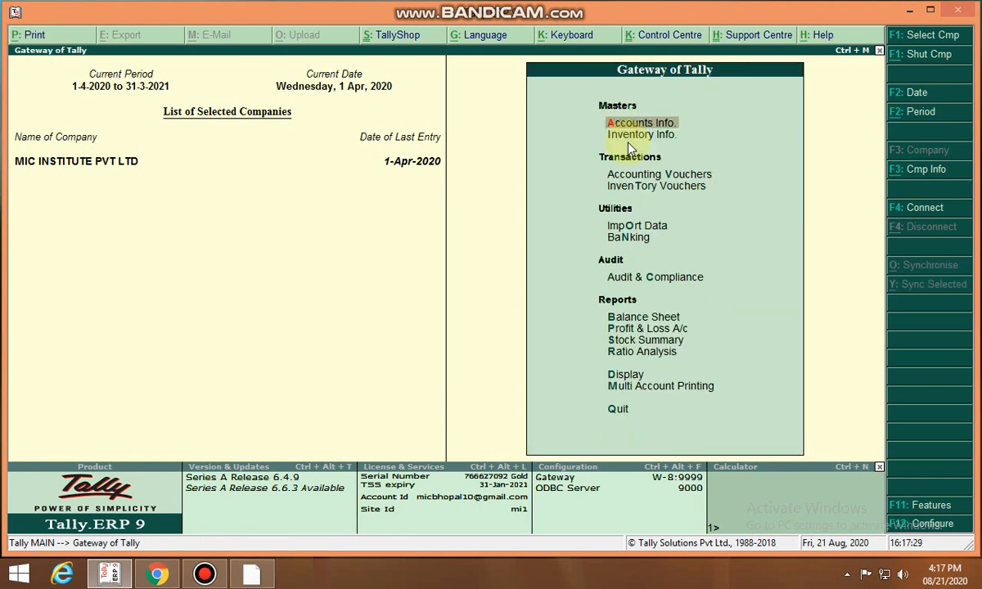
# Open payment voucher entry, review the previous Payment voucher No. 9 with its salary cost centre allocations, and exit
pyautogui.press('Down')
pyautogui.press('Down')
pyautogui.press('Return')
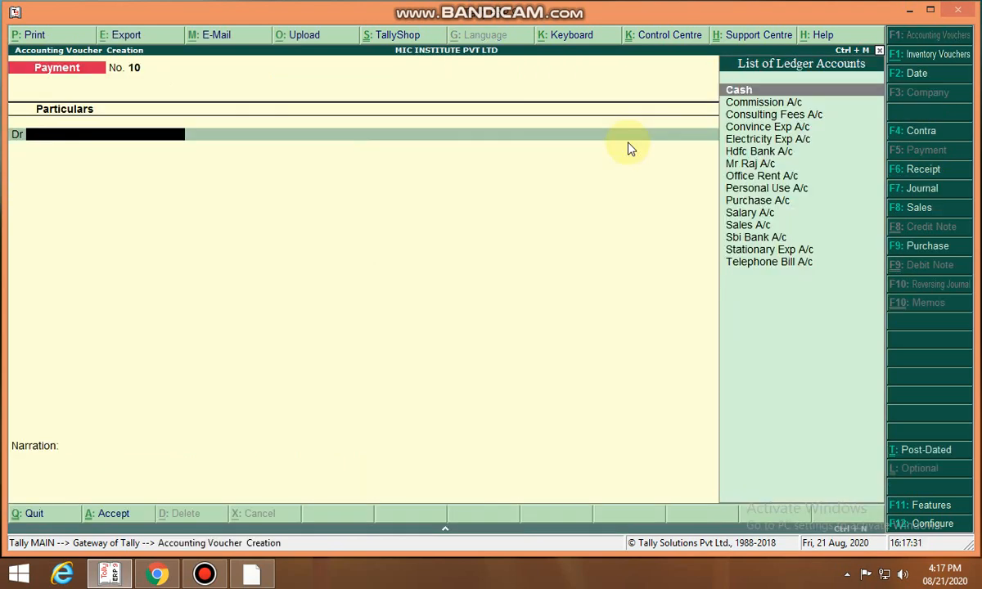
pyautogui.press('pageup')
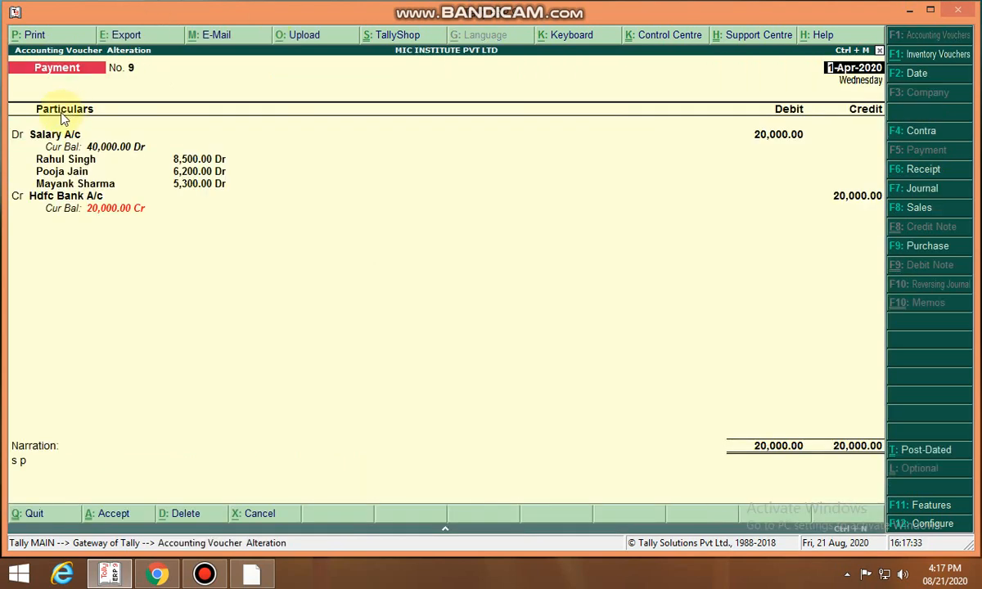
pyautogui.press('Escape')
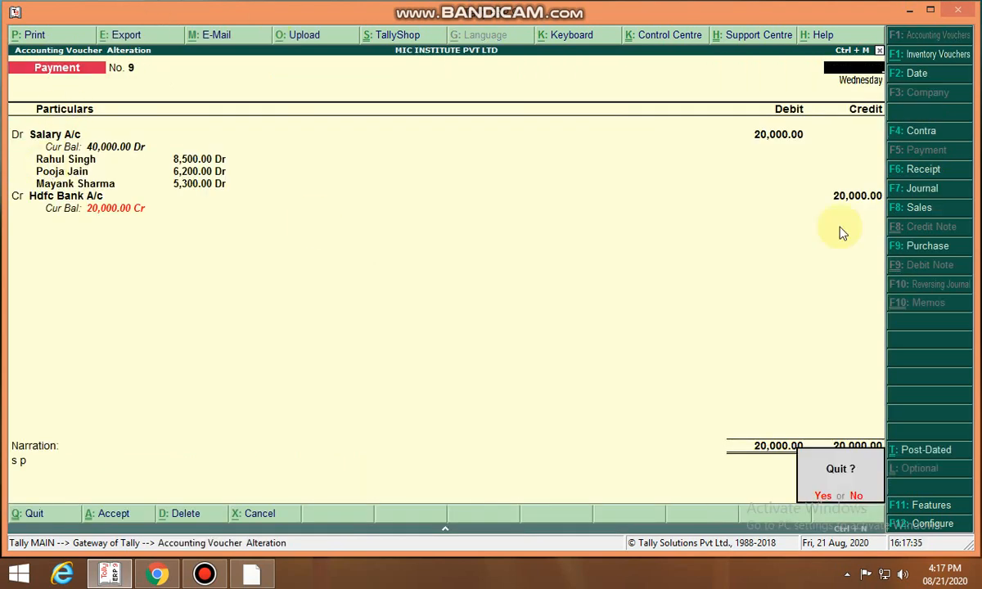
pyautogui.press('y')
pyautogui.press('Escape')
pyautogui.press('y')
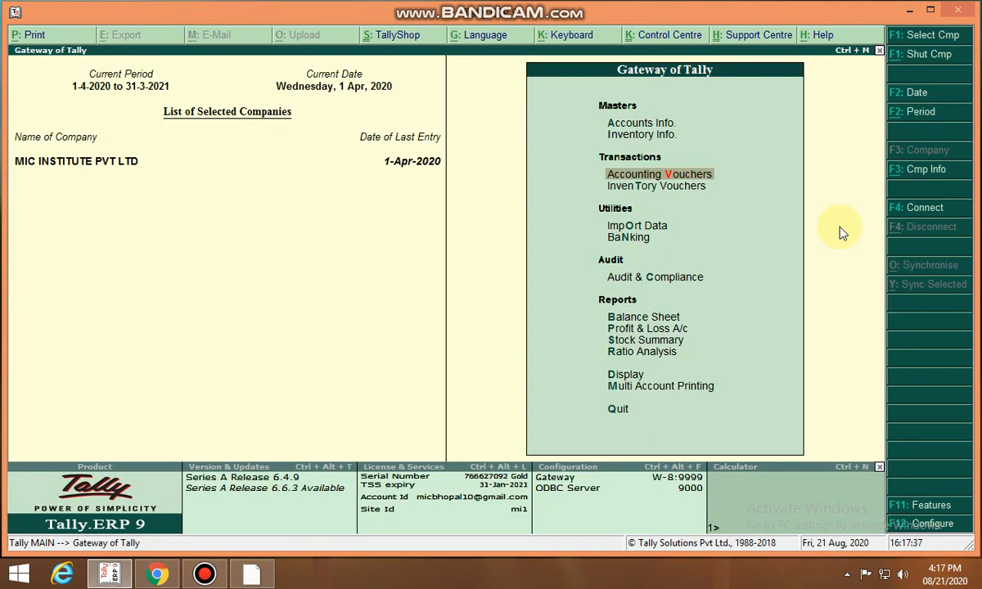